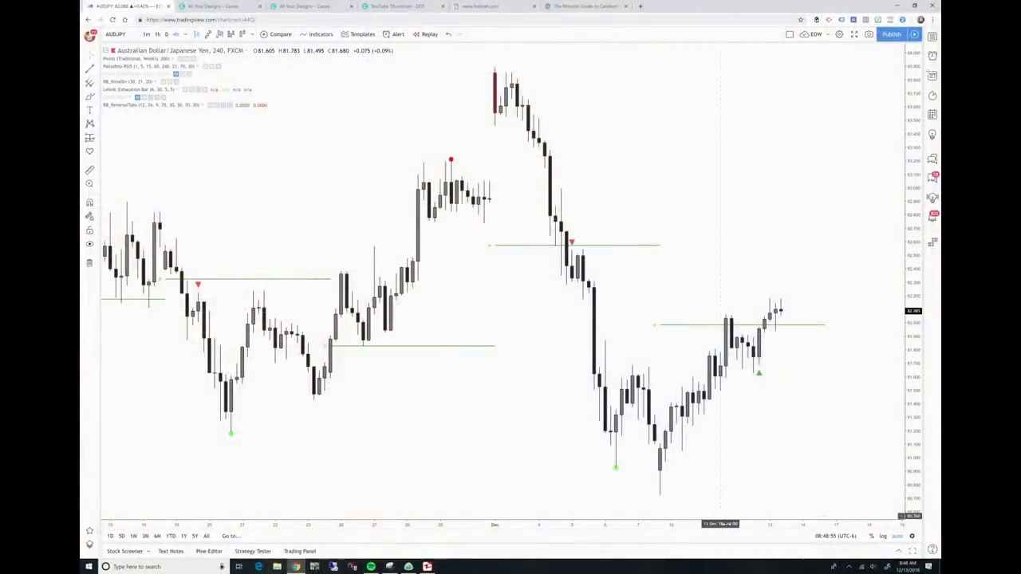
Step: Zoom in three notches on the recent AUD/JPY candles around the early-December sell-off
scroll(720, 516, "up", 5)
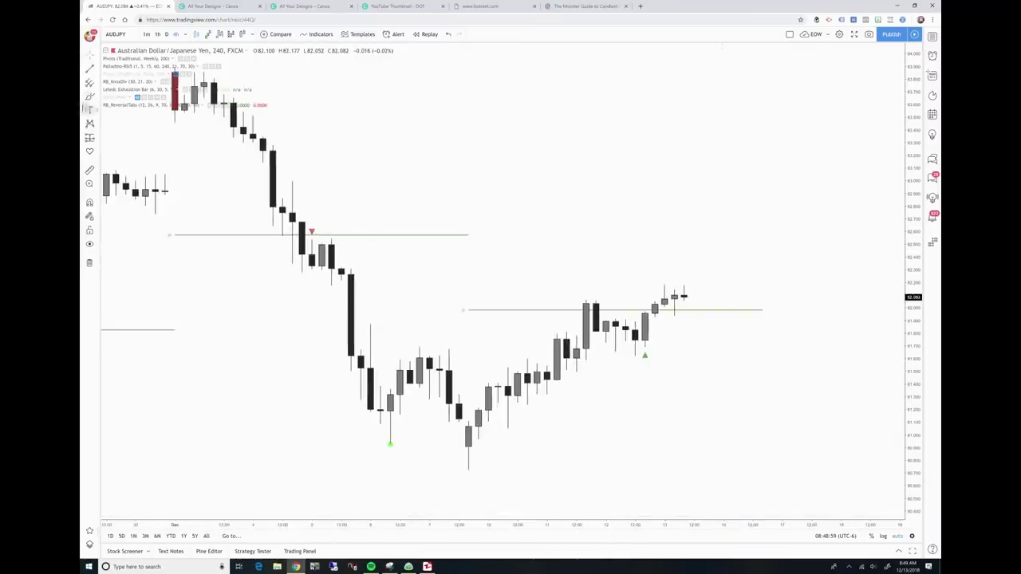
Step: Draw red rings around the sell arrow and the green buy arrow on the AUD/JPY chart
left_click(90, 98)
left_click_drag(645, 341, 651, 391)
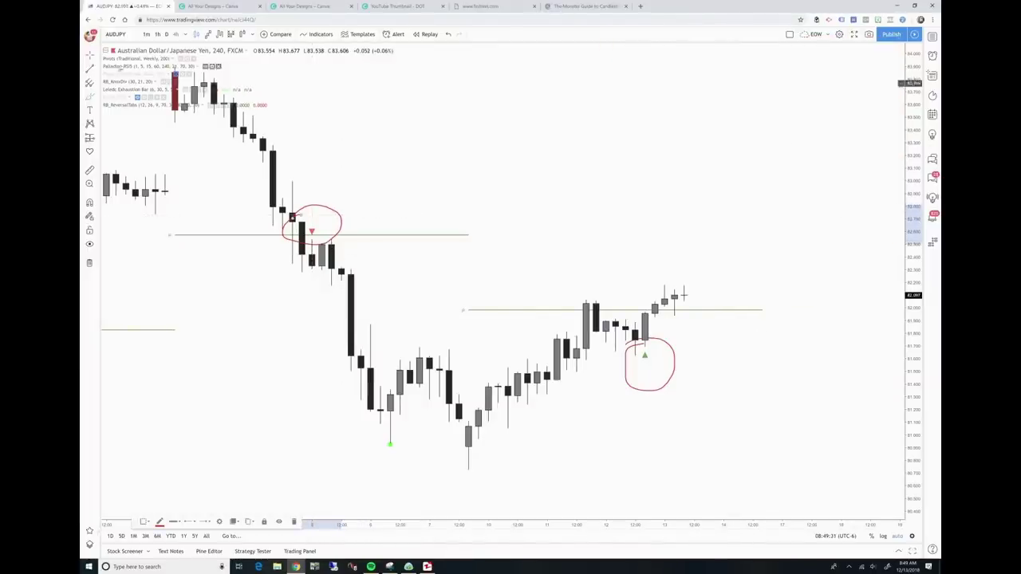
left_click(94, 98)
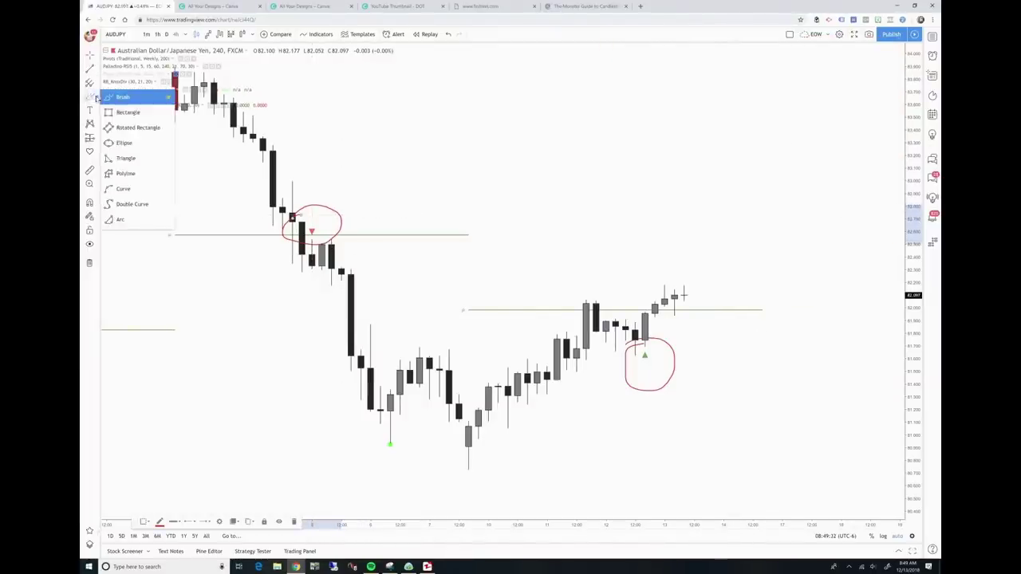
Step: Draw a grey ellipse around the late-November peak marker and resize it
left_click(122, 141)
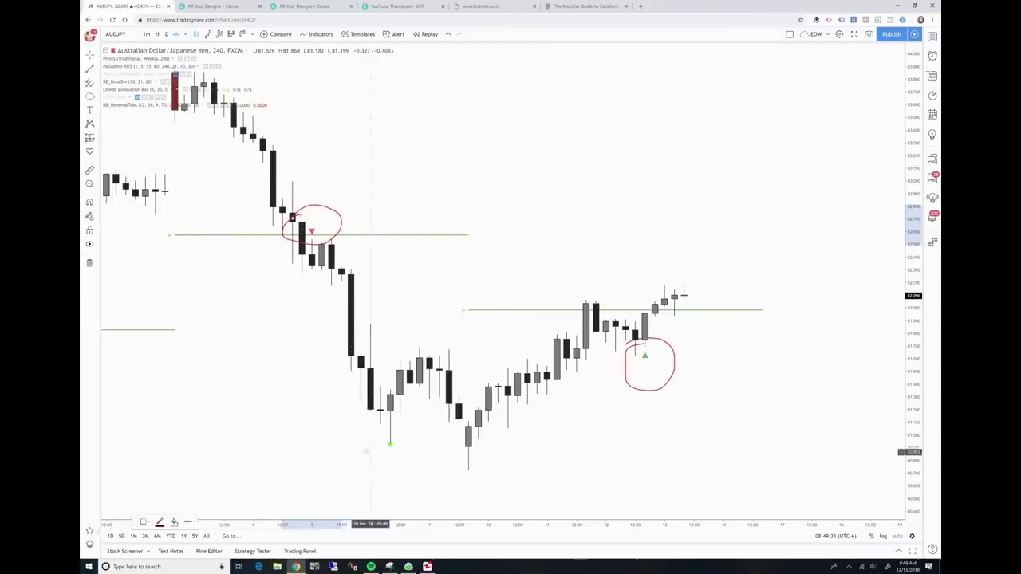
left_click(362, 427)
left_click(420, 485)
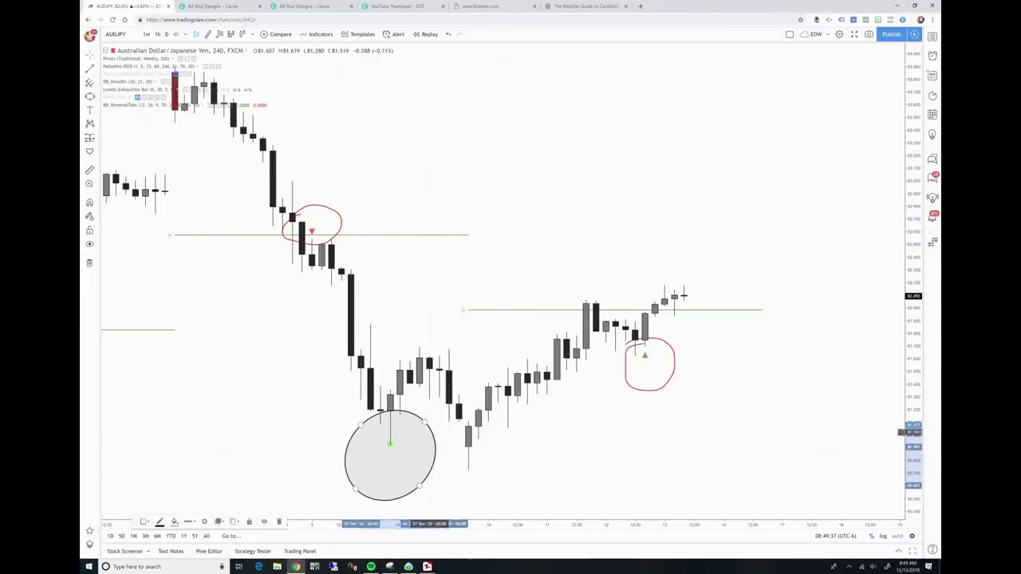
left_click_drag(431, 422, 431, 418)
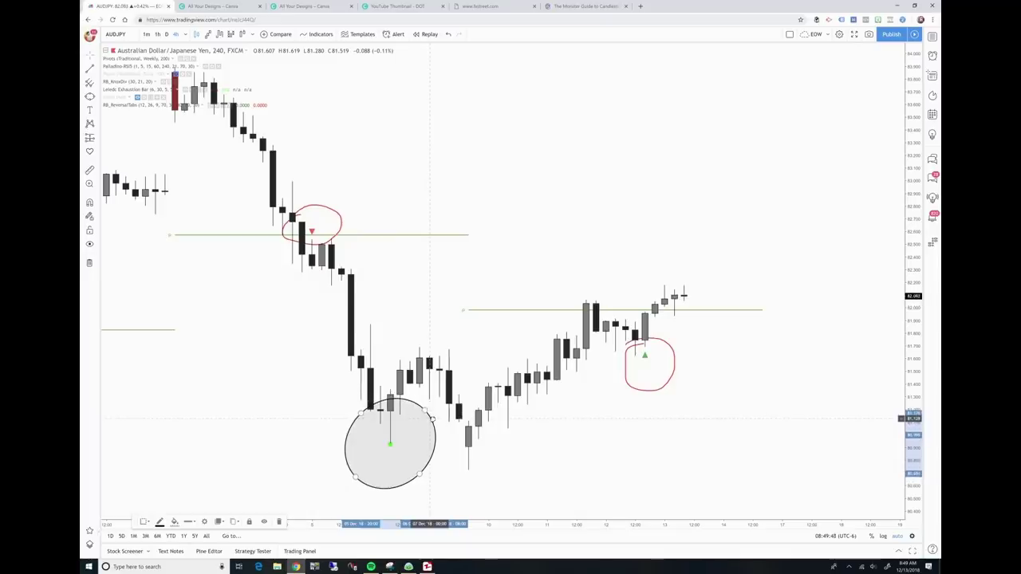
Step: Pan the chart back into earlier AUD/JPY price history
mouse_move(352, 424)
left_mouse_down()
mouse_move(643, 447)
mouse_move(356, 152)
left_mouse_up()
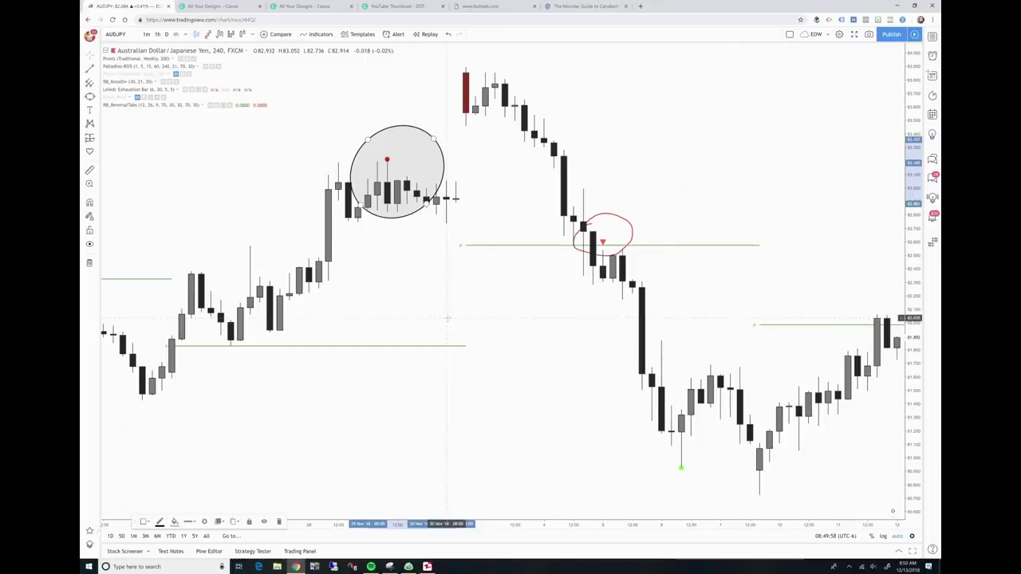
scroll(528, 527, "up", 3)
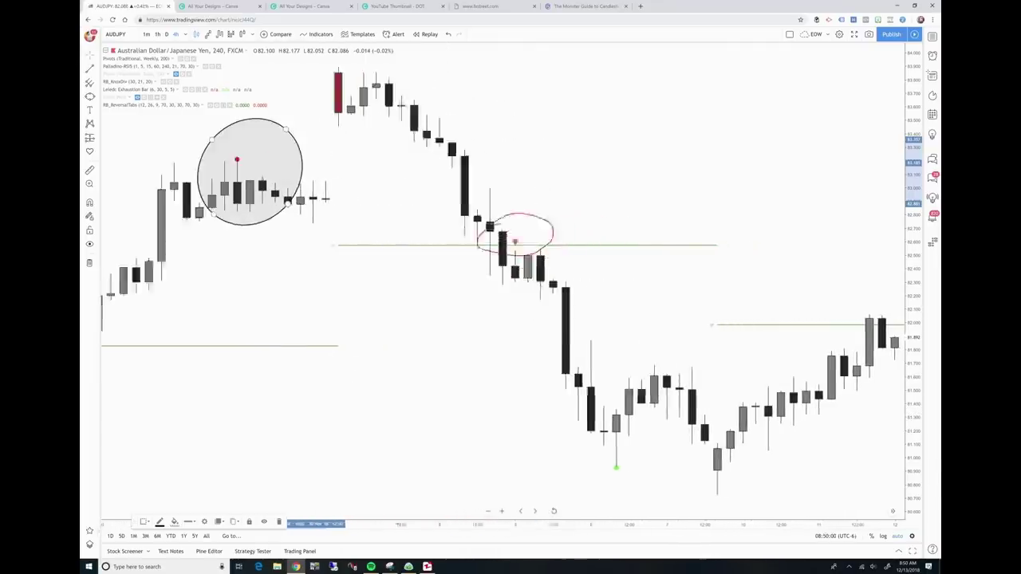
left_click_drag(375, 397, 672, 413)
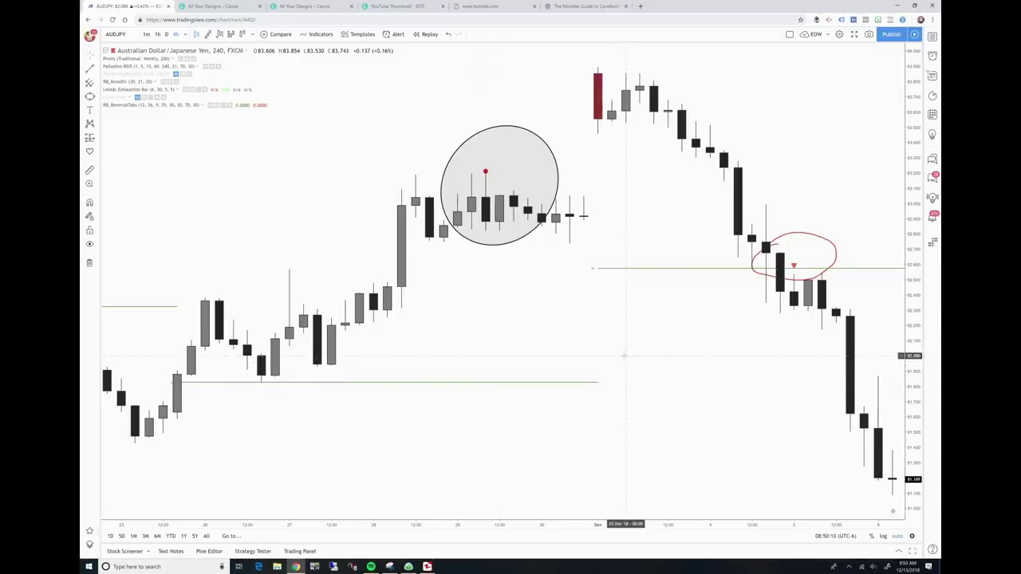
Step: Switch to the candlestick guide tab, dismiss its free-guide popup, and bring up Windows Ink Workspace
left_click(572, 9)
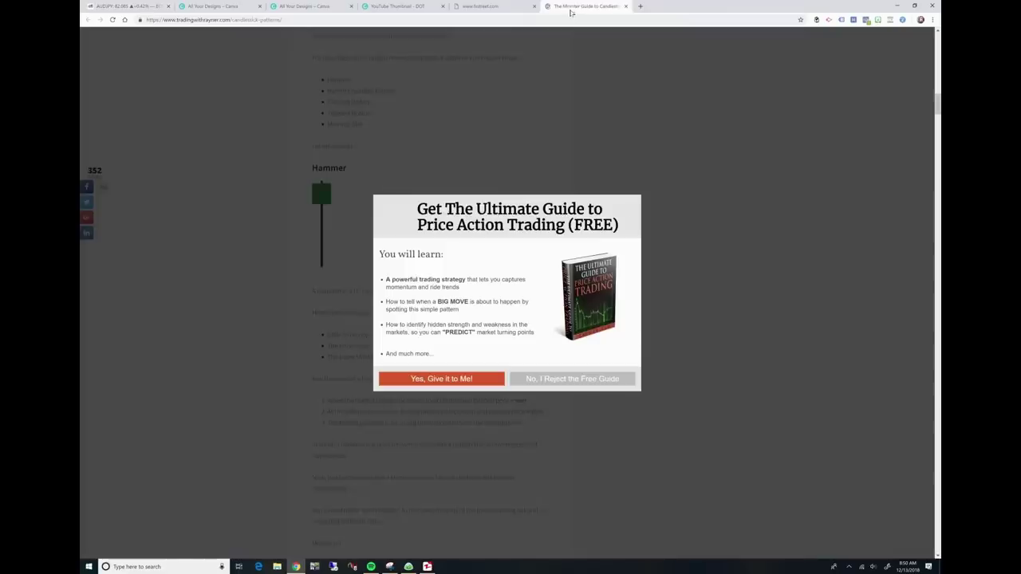
left_click(702, 196)
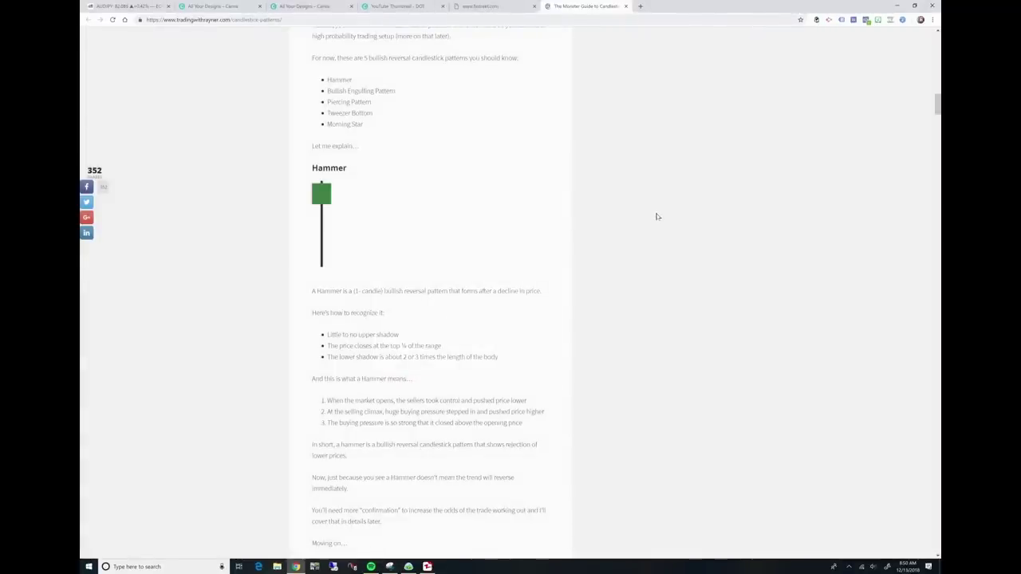
key("super+w")
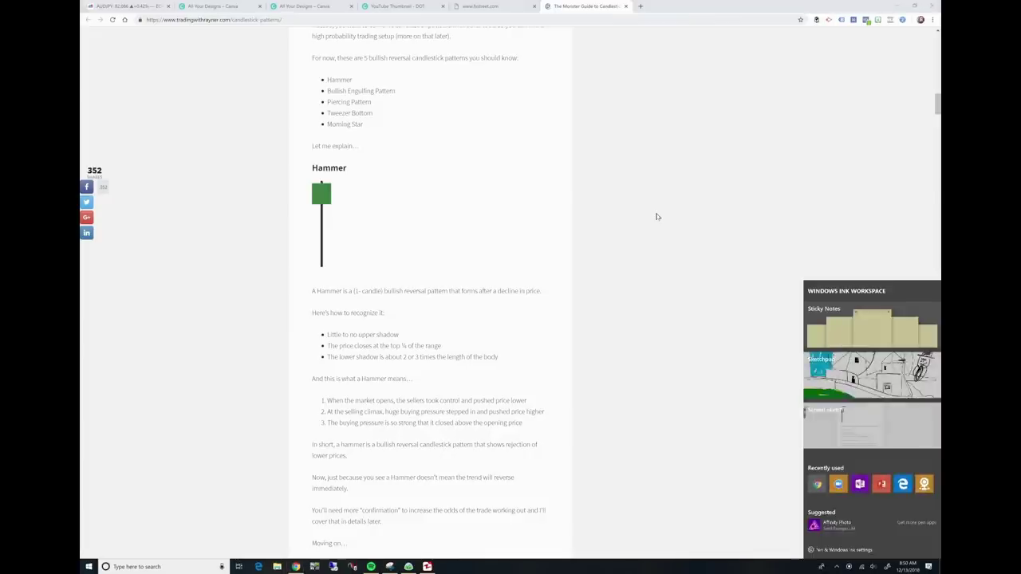
Step: Start a screen sketch, circle the Hammer candle in red, and sketch a filled candle with a tall wick
left_click(841, 415)
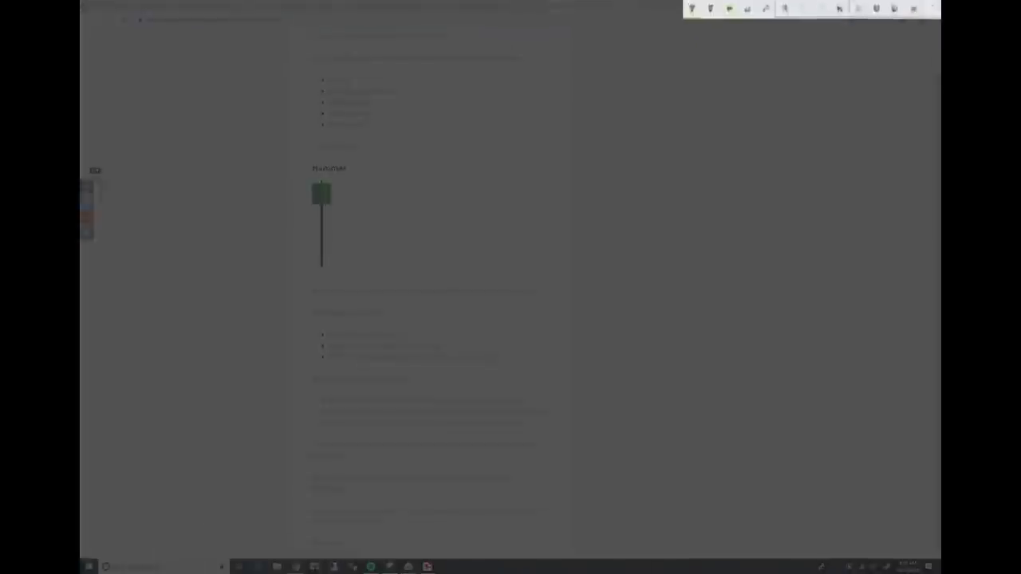
mouse_move(376, 147)
left_mouse_down()
mouse_move(413, 172)
mouse_move(290, 209)
left_mouse_up()
left_click_drag(492, 162, 503, 122)
mouse_move(499, 125)
left_mouse_down()
mouse_move(483, 136)
mouse_move(506, 124)
mouse_move(517, 164)
mouse_move(501, 300)
left_mouse_up()
left_click_drag(627, 253, 651, 102)
left_click_drag(627, 266, 675, 275)
Step: Handwrite THOR'S under the sketched hammer candle
left_click_drag(603, 317, 624, 316)
left_click_drag(631, 308, 630, 344)
left_click_drag(643, 313, 651, 342)
left_click_drag(659, 315, 696, 334)
left_click_drag(631, 356, 632, 387)
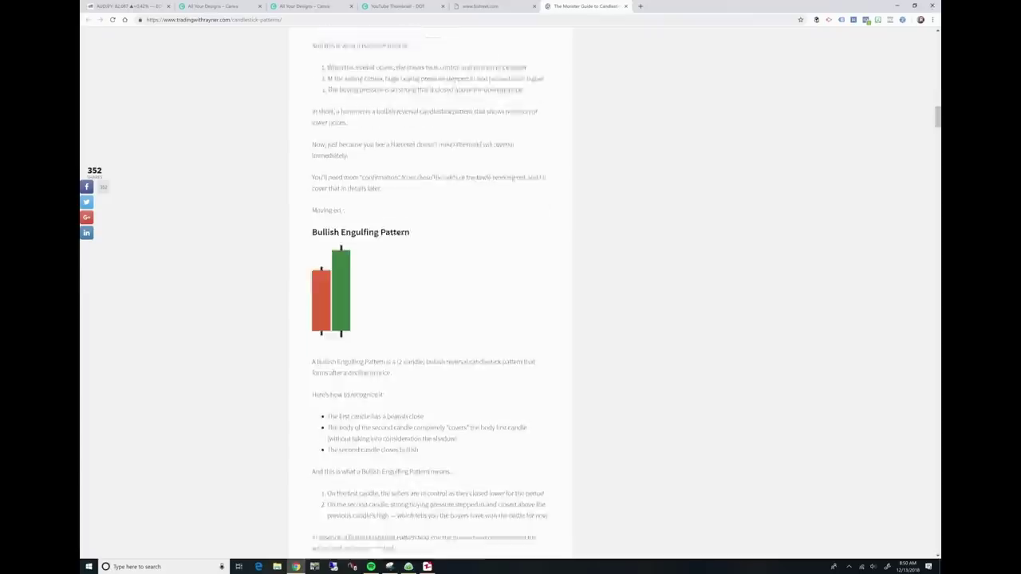
Step: Scroll to Bullish Engulfing, start a new screen sketch, and circle the candles with an arrow pointing at them
scroll(431, 296, "down", 1)
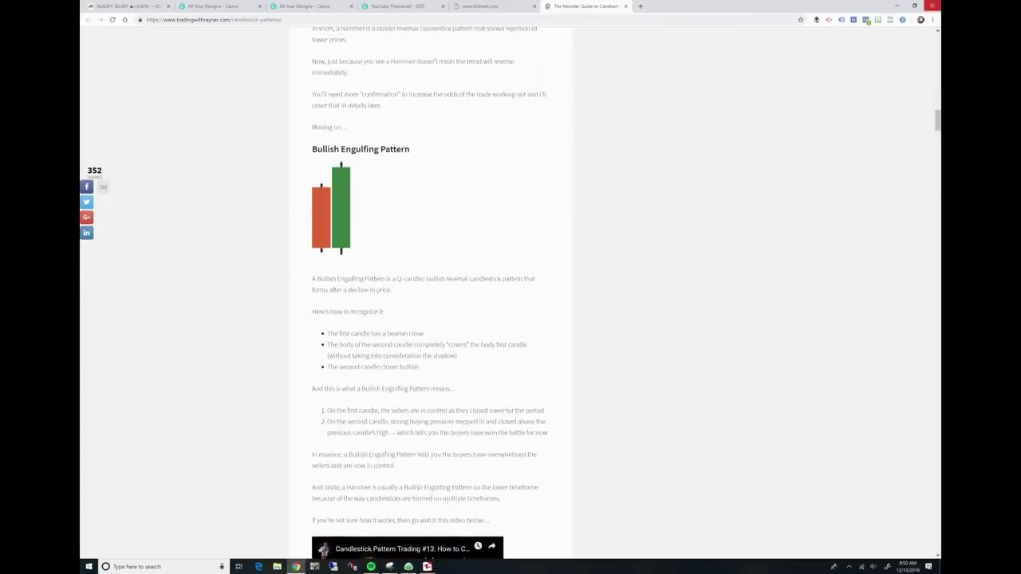
key("super+w")
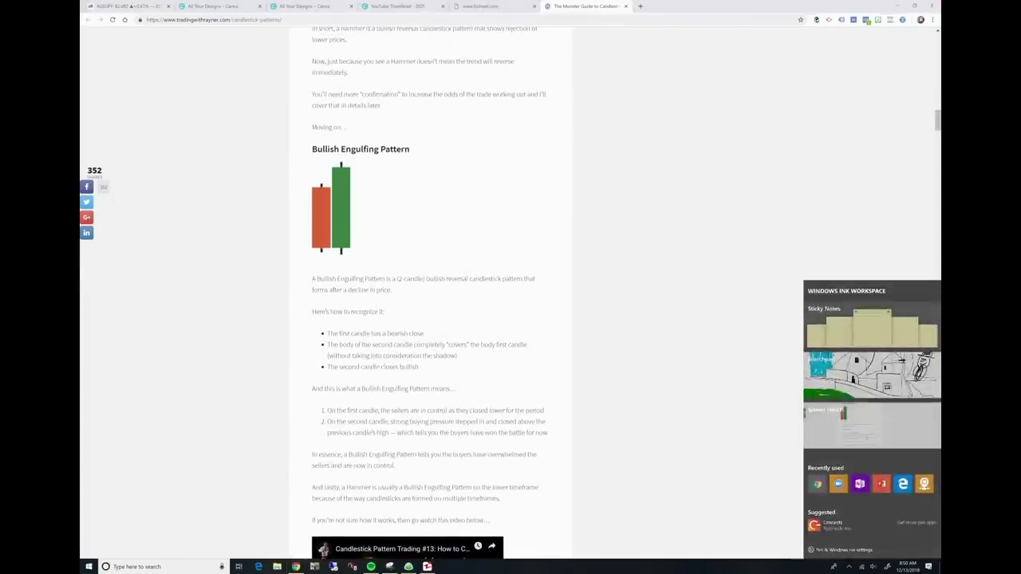
key("super+shift+s")
mouse_move(389, 131)
left_mouse_down()
mouse_move(441, 163)
mouse_move(351, 143)
left_mouse_up()
left_click_drag(491, 224, 398, 241)
left_click_drag(403, 203, 370, 216)
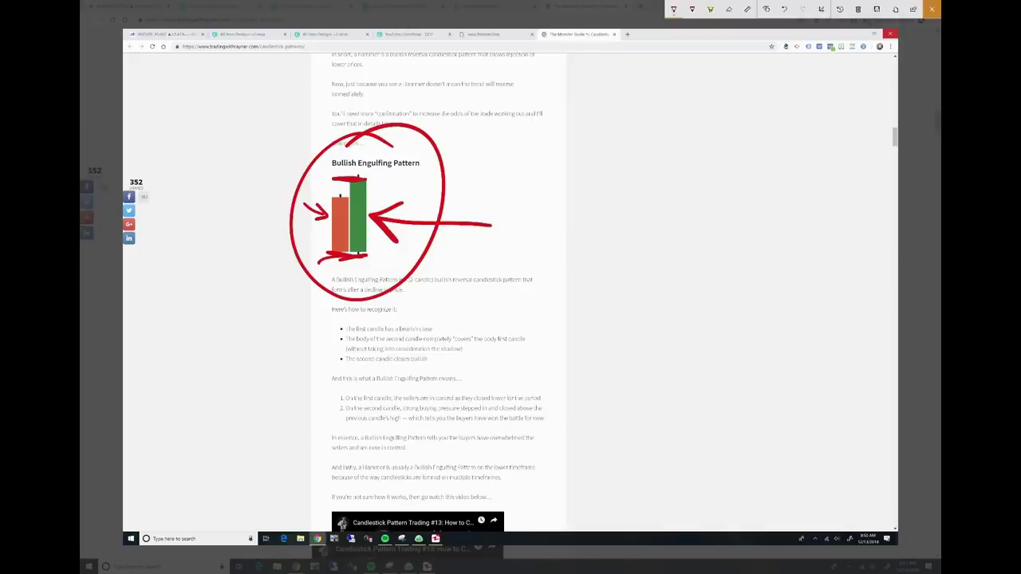
Step: Sketch two linked candles with a curved downward arrow, then close the sketch
mouse_move(639, 147)
left_mouse_down()
mouse_move(612, 237)
mouse_move(664, 256)
mouse_move(634, 147)
mouse_move(608, 219)
mouse_move(659, 156)
mouse_move(630, 244)
mouse_move(662, 201)
left_mouse_up()
mouse_move(603, 158)
left_mouse_down()
mouse_move(568, 196)
mouse_move(601, 159)
left_mouse_up()
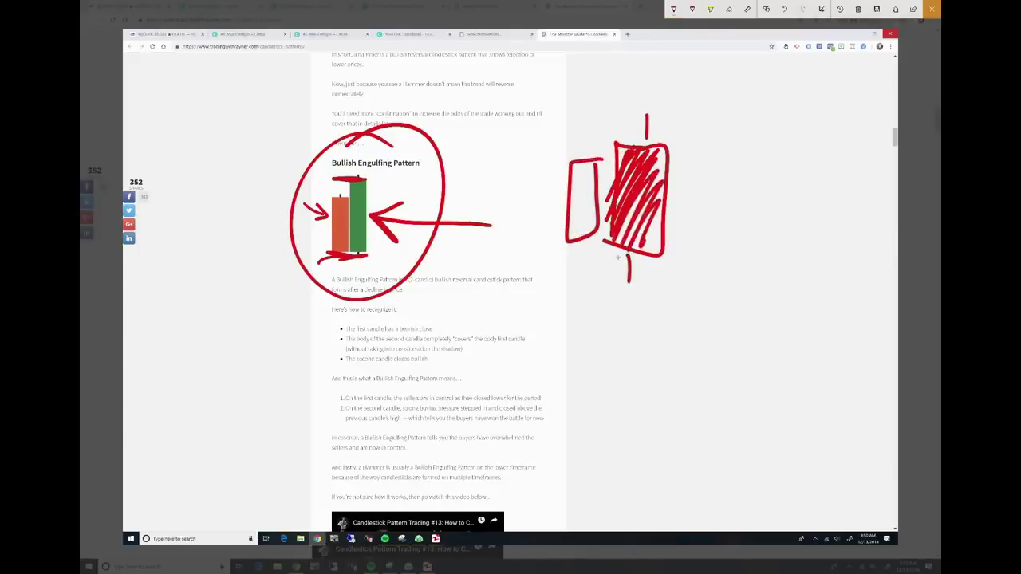
left_click_drag(572, 152, 615, 144)
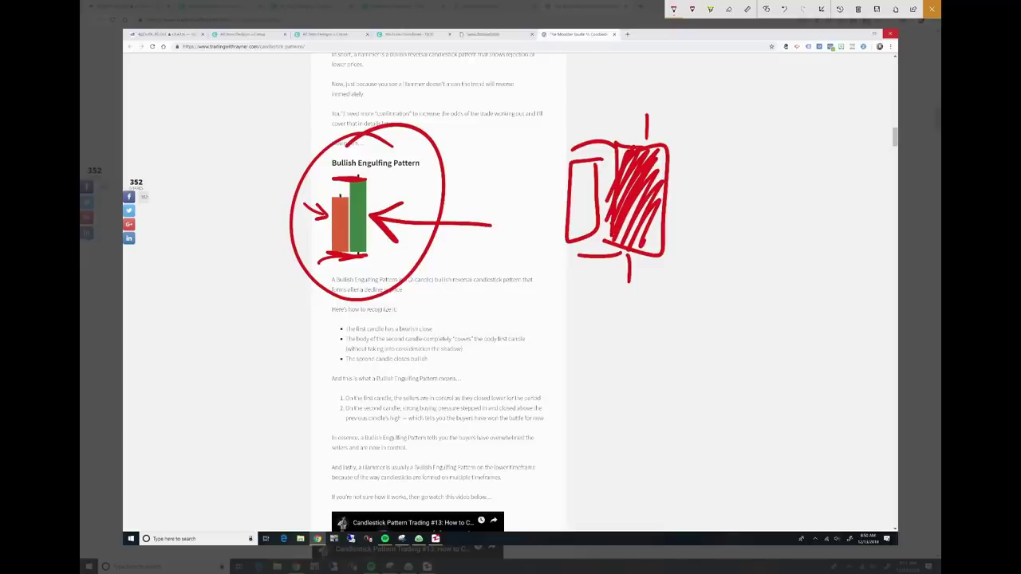
left_click_drag(677, 233, 722, 312)
mouse_move(701, 281)
left_mouse_down()
mouse_move(722, 313)
mouse_move(739, 275)
left_mouse_up()
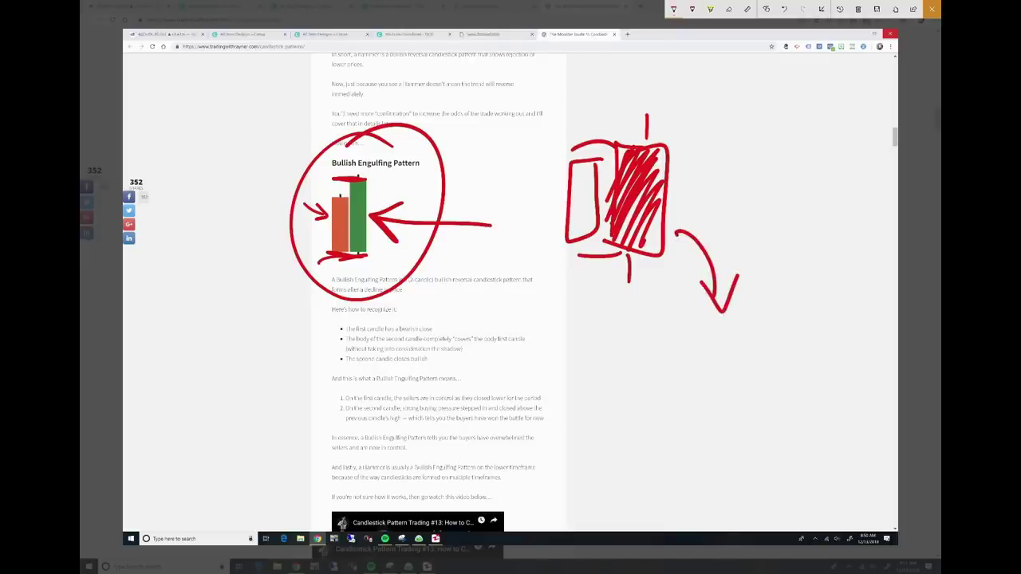
left_click(931, 9)
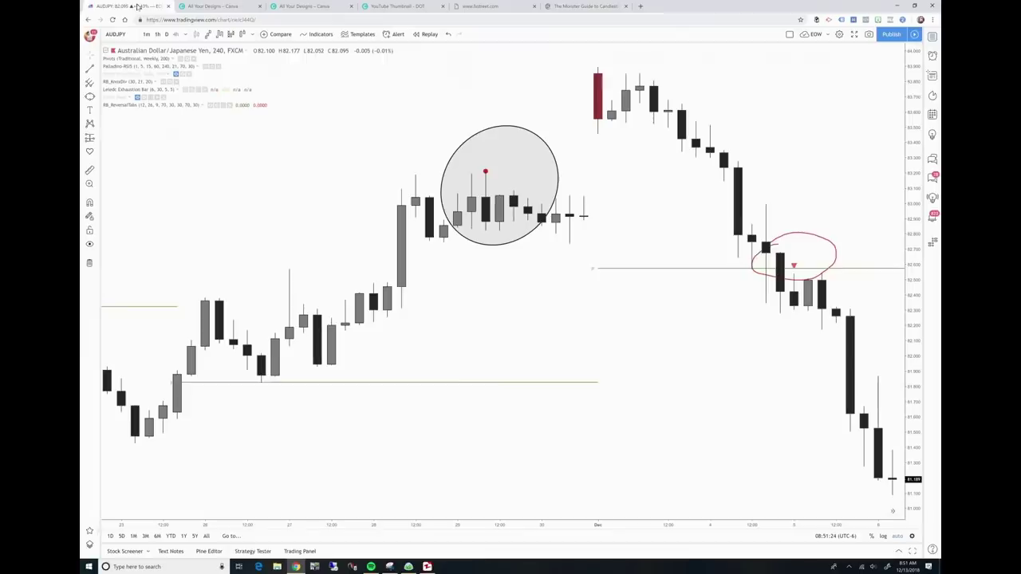
Step: Return to the AUD/JPY chart and nudge the grey circle around the late-November peak into place
left_click(131, 6)
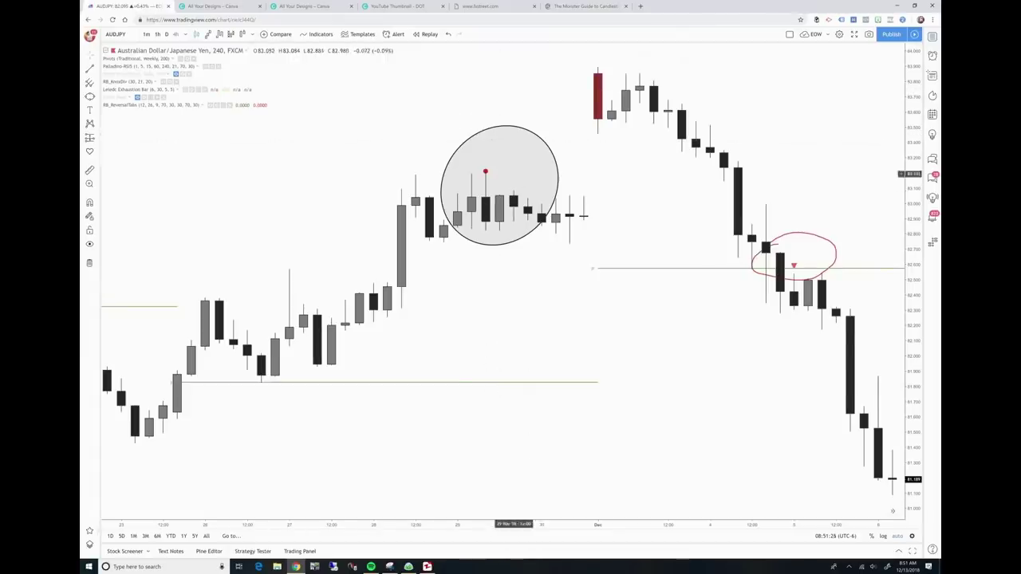
mouse_move(536, 139)
left_mouse_down()
mouse_move(532, 127)
mouse_move(540, 144)
mouse_move(532, 141)
left_mouse_up()
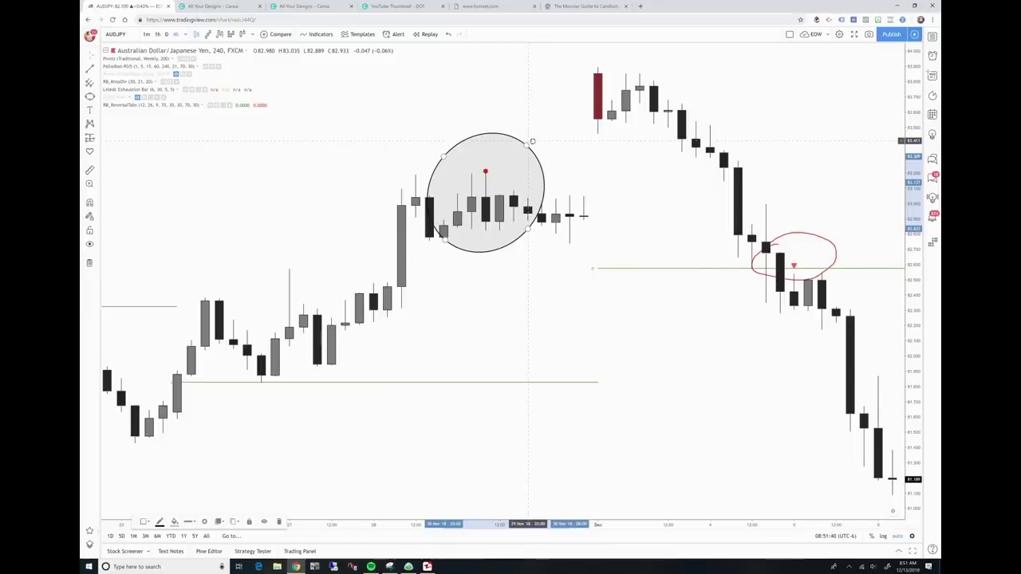
left_click_drag(532, 141, 536, 142)
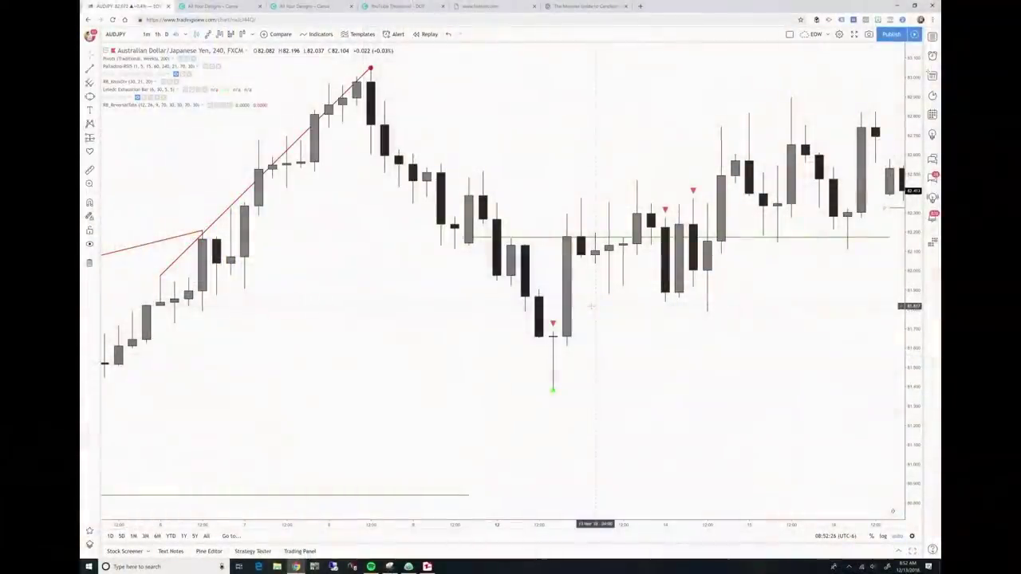
Step: Draw grey circles below the dip's low candle and around the rally's peak candle
left_click(90, 96)
left_click_drag(538, 365, 580, 402)
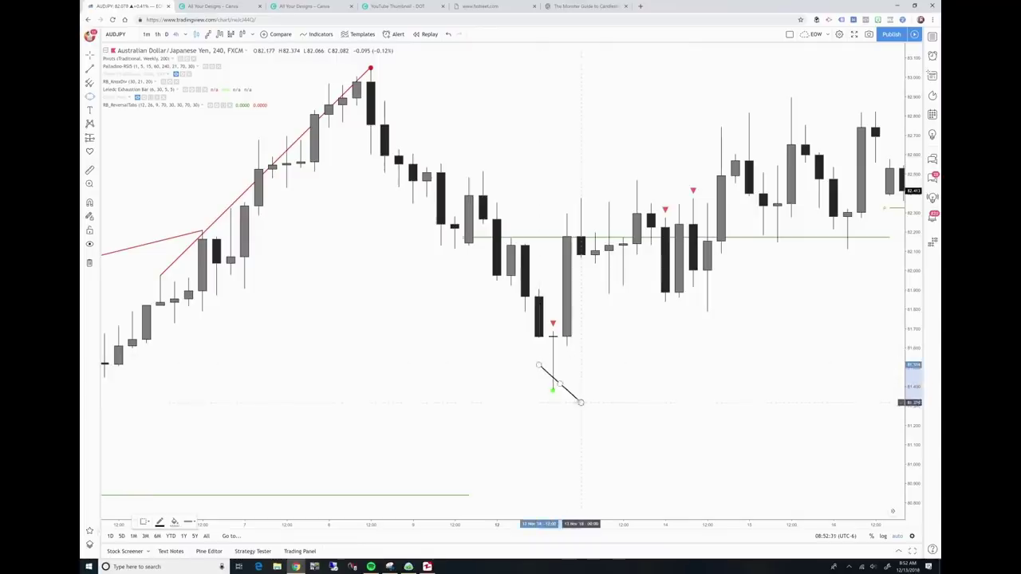
left_click(596, 371)
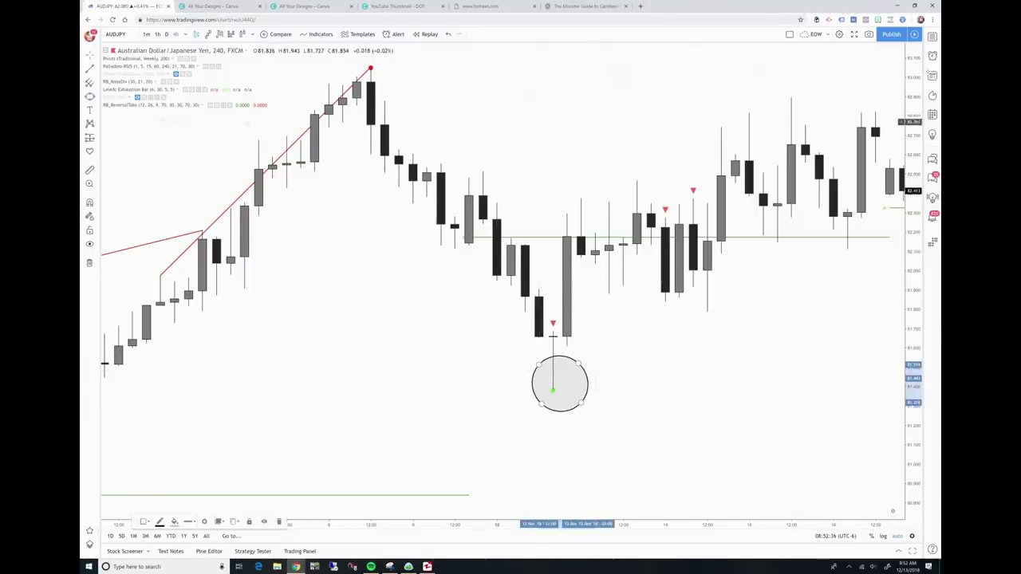
left_click(90, 95)
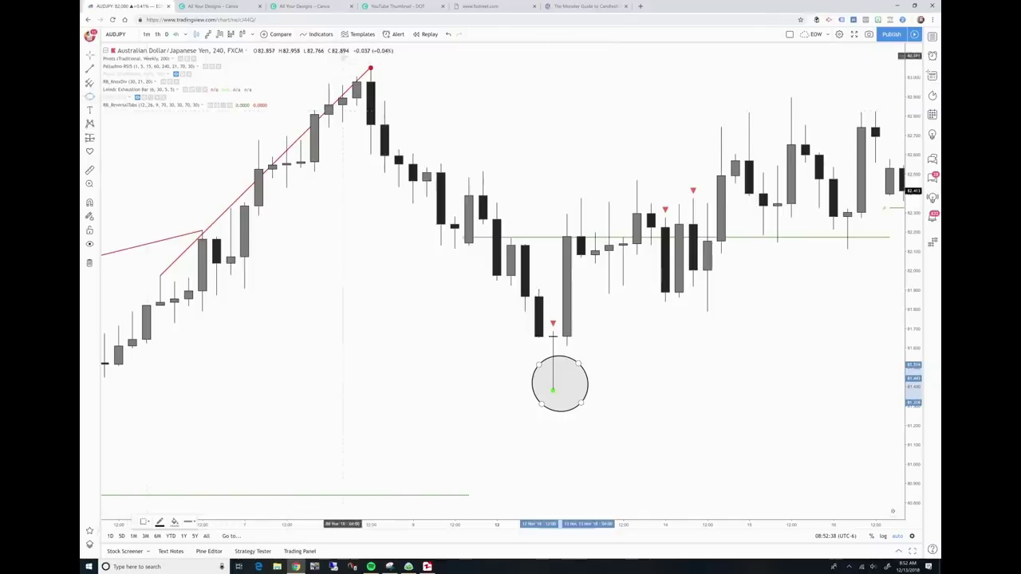
left_click_drag(345, 57, 384, 99)
left_click(383, 100)
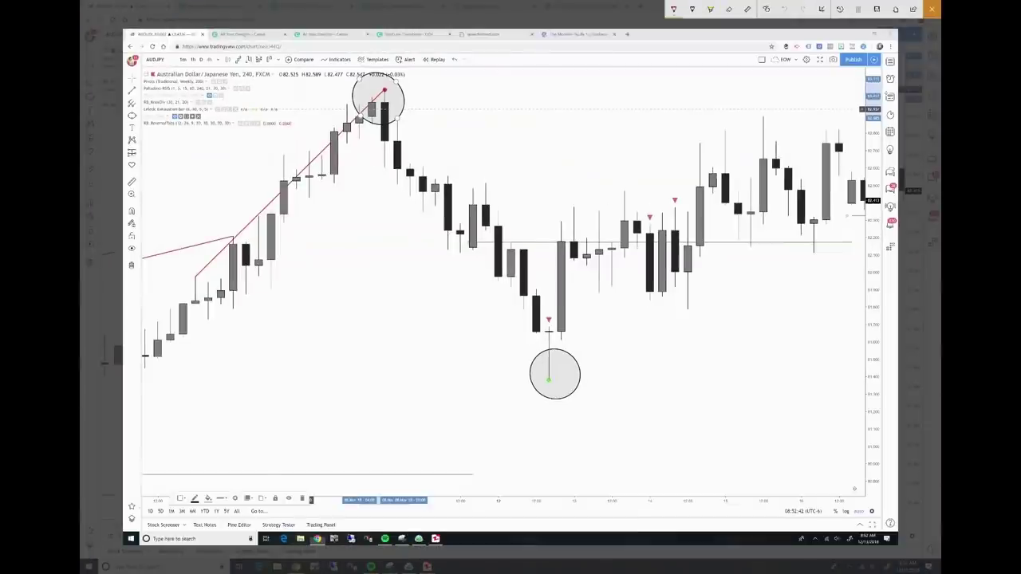
Step: Draw an arrow at the peak in red over green, circle the peak candle, and write Bearish
left_click(674, 9)
left_click(644, 47)
mouse_move(563, 98)
left_mouse_down()
mouse_move(449, 91)
mouse_move(463, 104)
left_mouse_up()
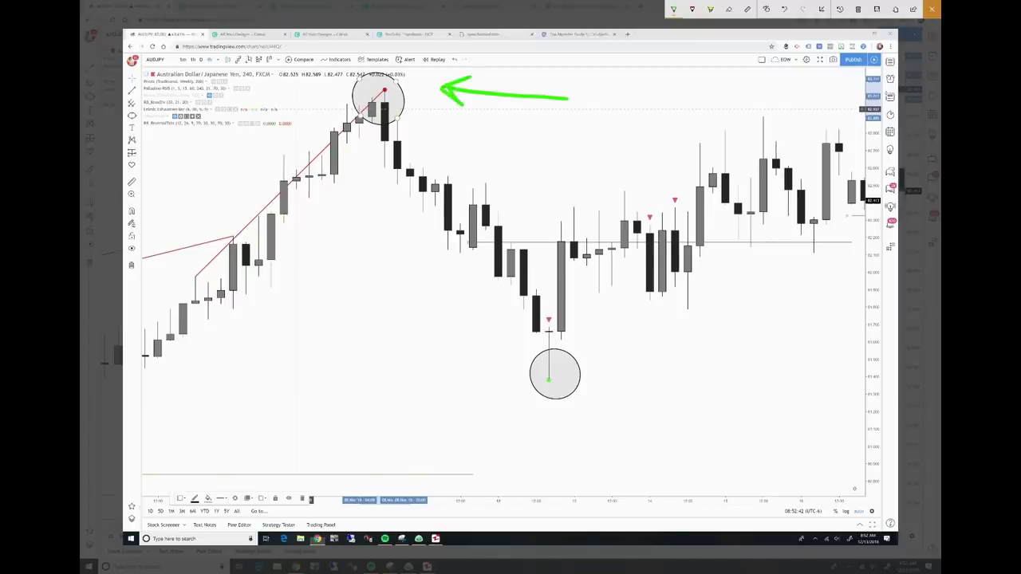
left_click(673, 8)
left_click(664, 66)
left_click(673, 8)
left_click(644, 65)
mouse_move(576, 99)
left_mouse_down()
mouse_move(448, 88)
mouse_move(463, 107)
left_mouse_up()
mouse_move(380, 71)
left_mouse_down()
mouse_move(348, 104)
mouse_move(375, 134)
mouse_move(396, 72)
left_mouse_up()
mouse_move(591, 73)
left_mouse_down()
mouse_move(595, 106)
mouse_move(645, 76)
mouse_move(694, 68)
mouse_move(708, 92)
left_mouse_up()
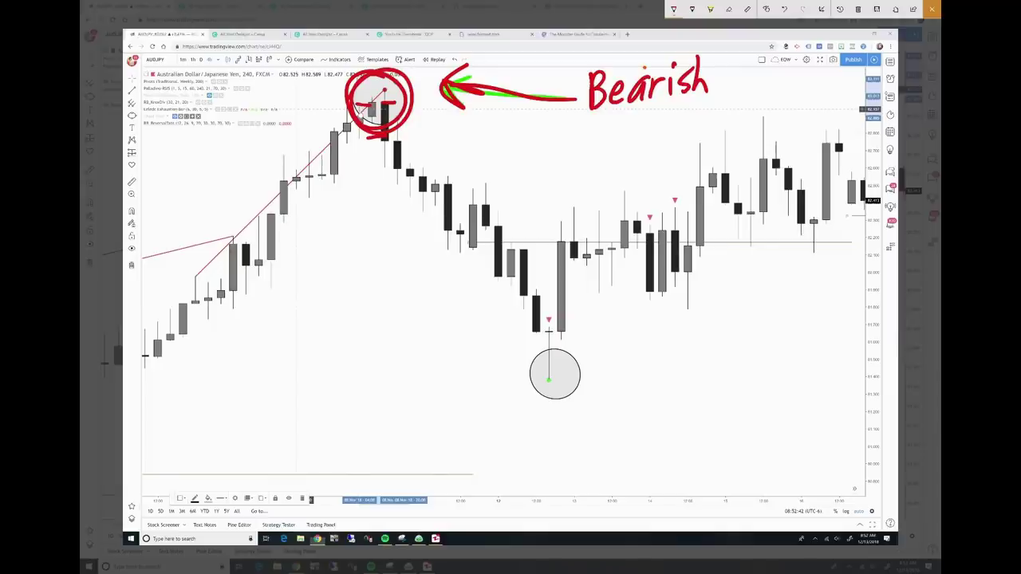
Step: In red, trace the uptrend labelled UP and add an arrow with OSC, Mom and MACD notes
mouse_move(233, 168)
left_mouse_down()
mouse_move(274, 192)
mouse_move(254, 194)
left_mouse_up()
mouse_move(198, 279)
left_mouse_down()
mouse_move(379, 83)
mouse_move(219, 247)
left_mouse_up()
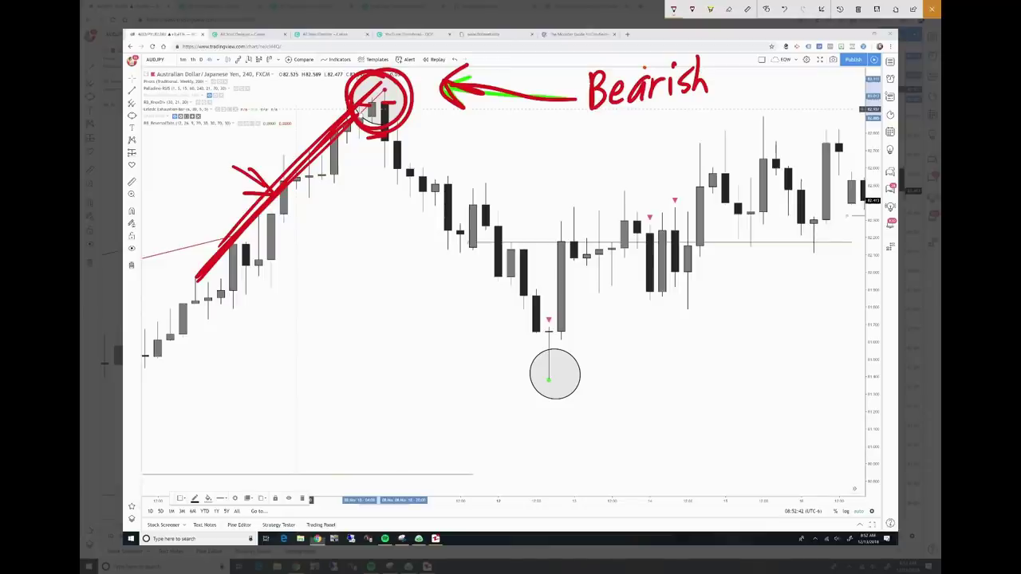
left_click_drag(198, 145, 225, 150)
mouse_move(250, 369)
left_mouse_down()
mouse_move(307, 420)
mouse_move(303, 402)
left_mouse_up()
left_click_drag(254, 336, 256, 354)
mouse_move(272, 331)
left_mouse_down()
mouse_move(261, 353)
mouse_move(281, 348)
left_mouse_up()
mouse_move(317, 383)
left_mouse_down()
mouse_move(342, 366)
mouse_move(364, 380)
left_mouse_up()
left_click_drag(332, 416, 381, 413)
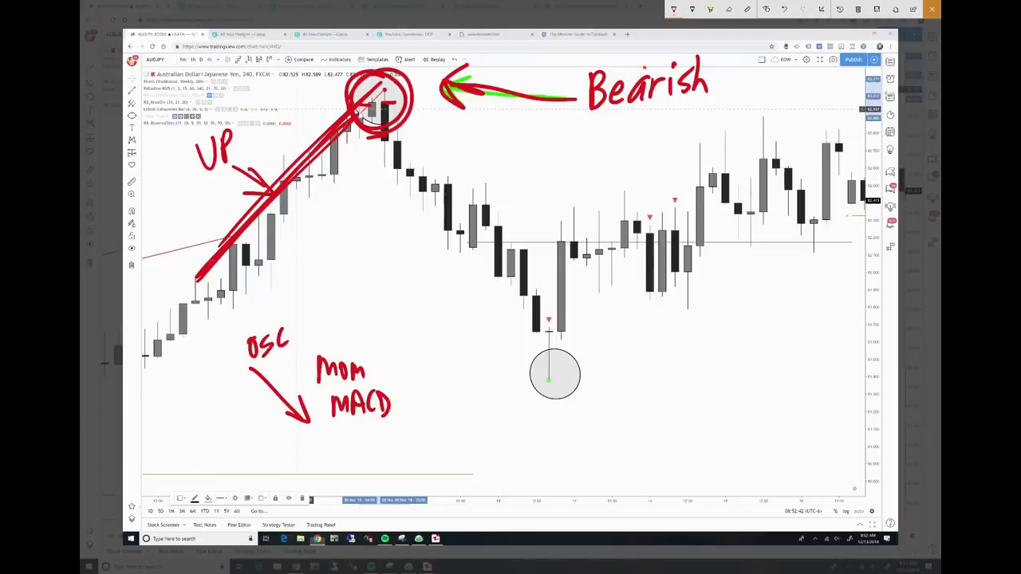
mouse_move(619, 405)
left_mouse_down()
mouse_move(675, 413)
mouse_move(582, 407)
left_mouse_up()
Step: Switch to green ink and draw arrows and lines marking the low candle inside the grey circle
left_click(674, 9)
left_click(644, 86)
mouse_move(602, 424)
left_mouse_down()
mouse_move(578, 408)
mouse_move(655, 421)
left_mouse_up()
left_click_drag(551, 369, 545, 381)
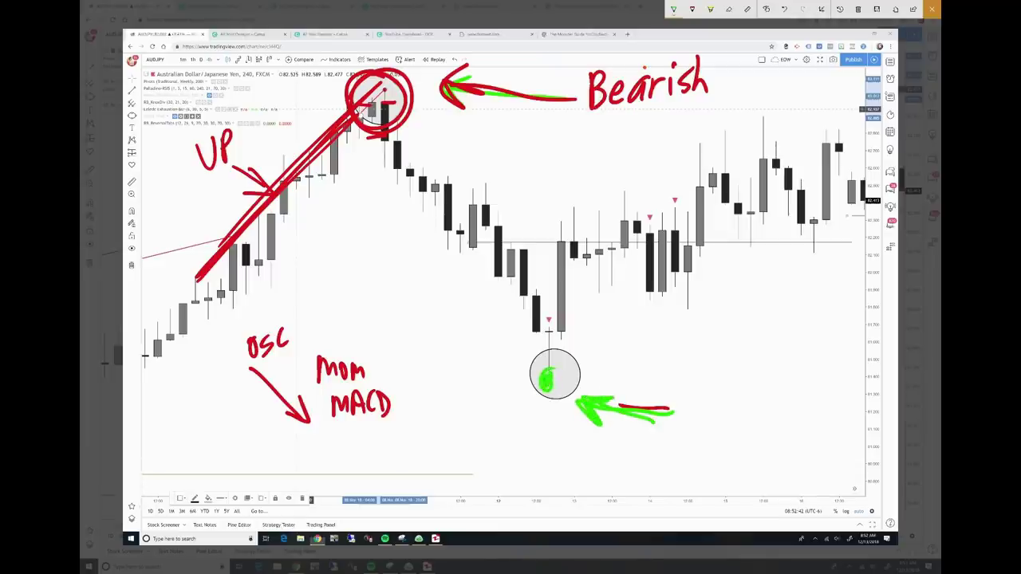
left_click_drag(549, 334, 547, 369)
left_click_drag(598, 290, 580, 310)
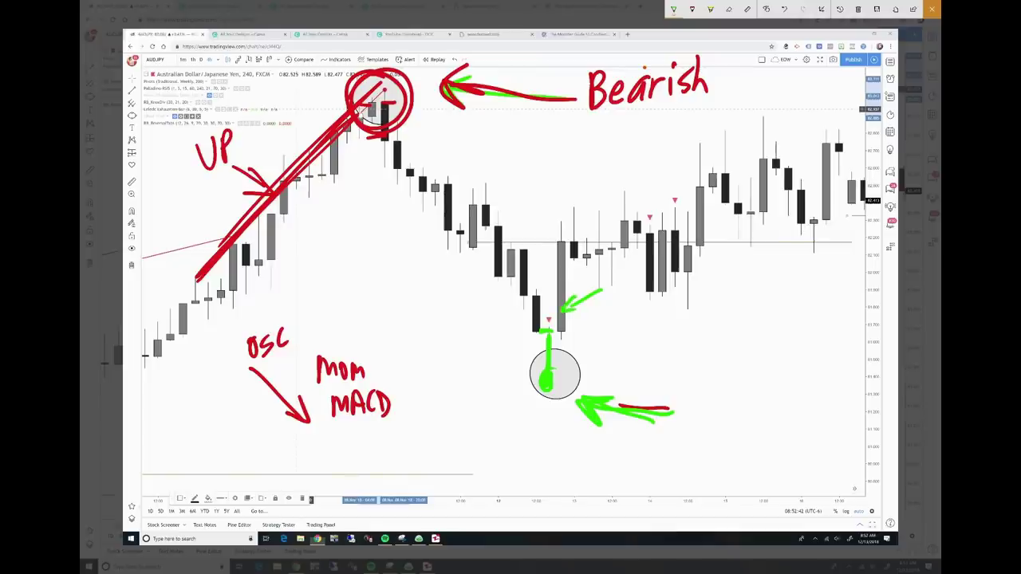
left_click_drag(388, 85, 613, 369)
mouse_move(478, 317)
left_mouse_down()
mouse_move(557, 242)
mouse_move(555, 271)
left_mouse_up()
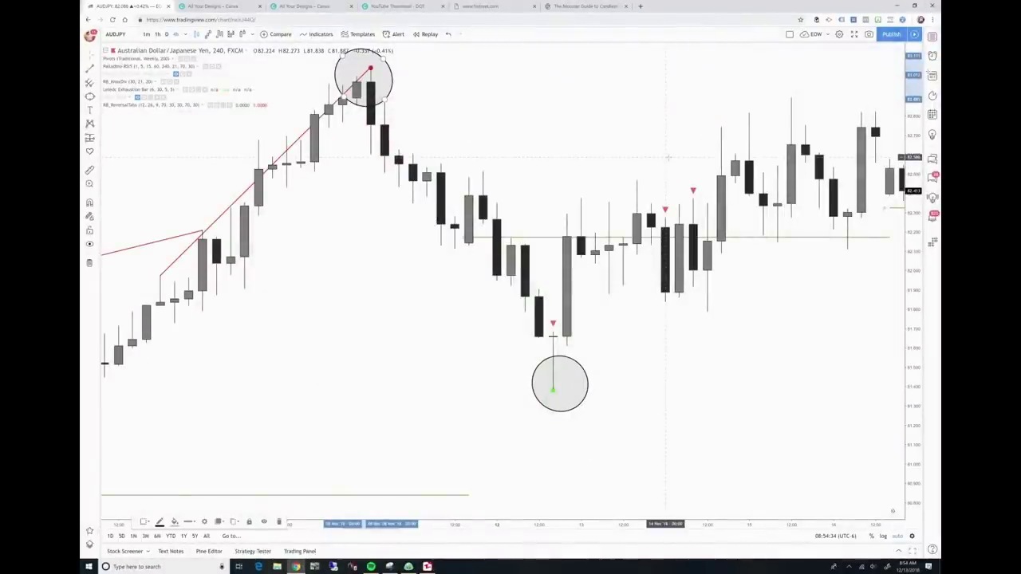
Step: Type CL1! over the AUD/JPY chart to search for the crude oil contract
type("CL")
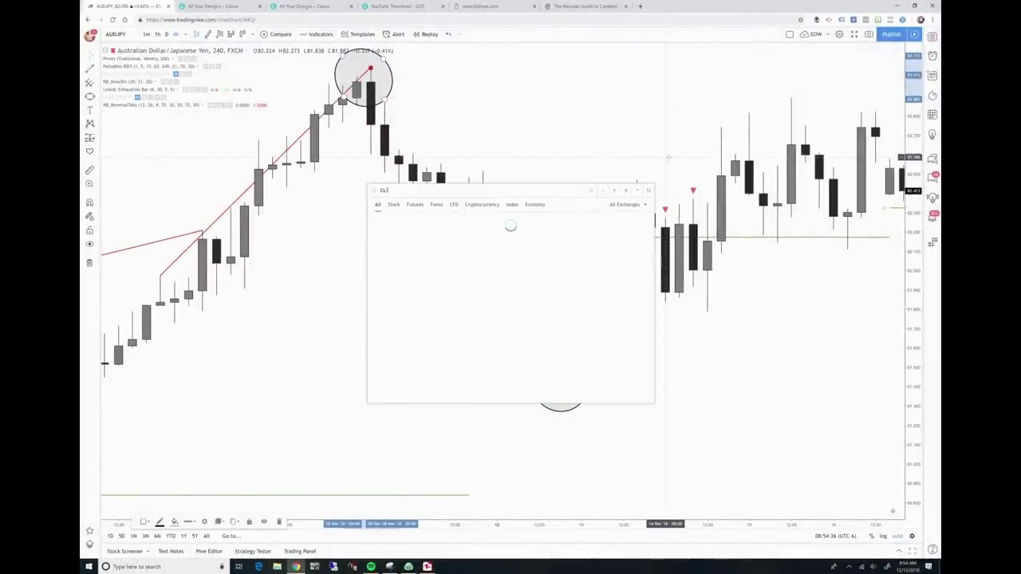
type("1")
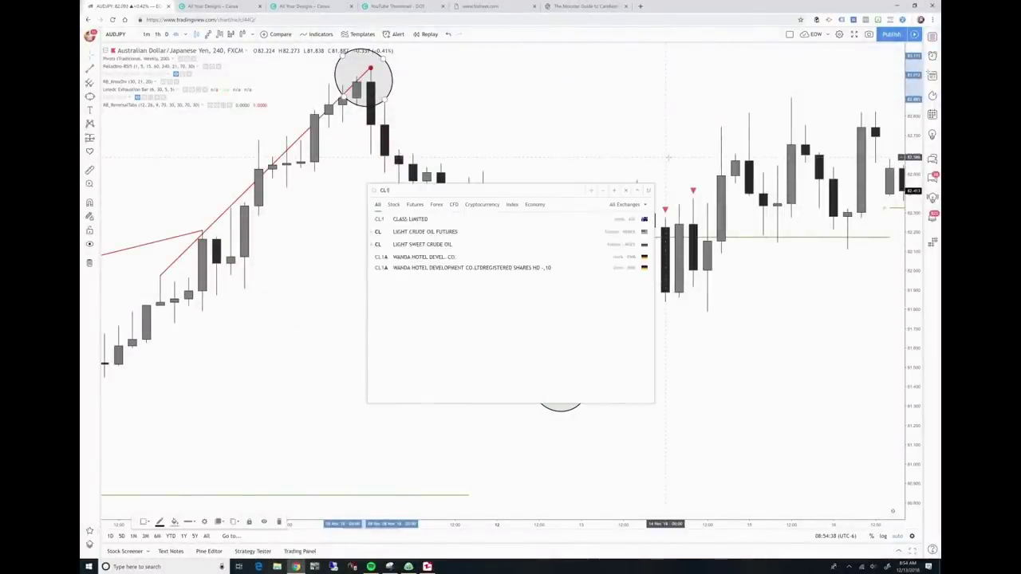
type("!")
Step: Load the CL1! crude oil chart, zoom out and pan to later candles, then capture a screenshot
key("Return")
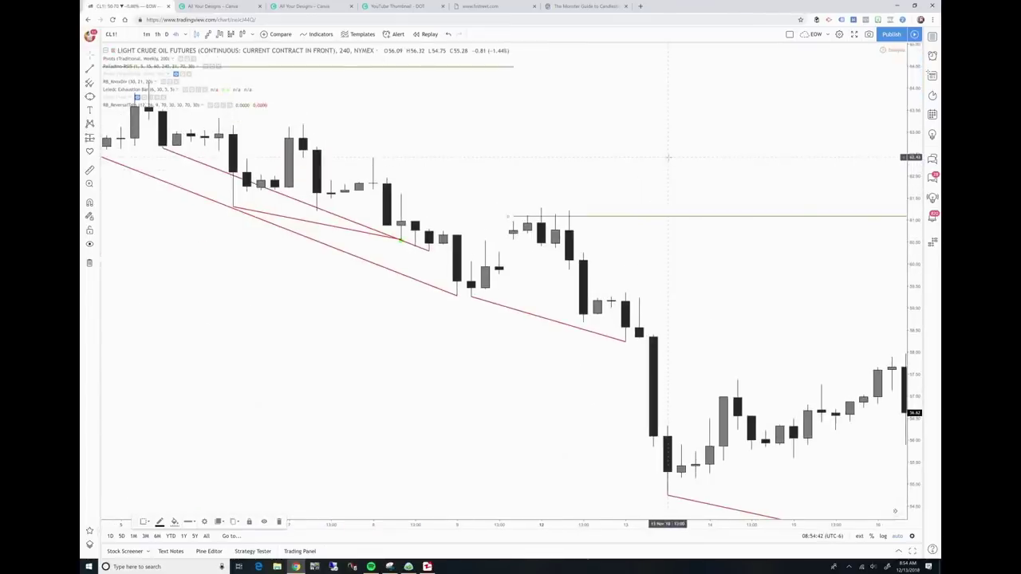
scroll(669, 157, "down", 5)
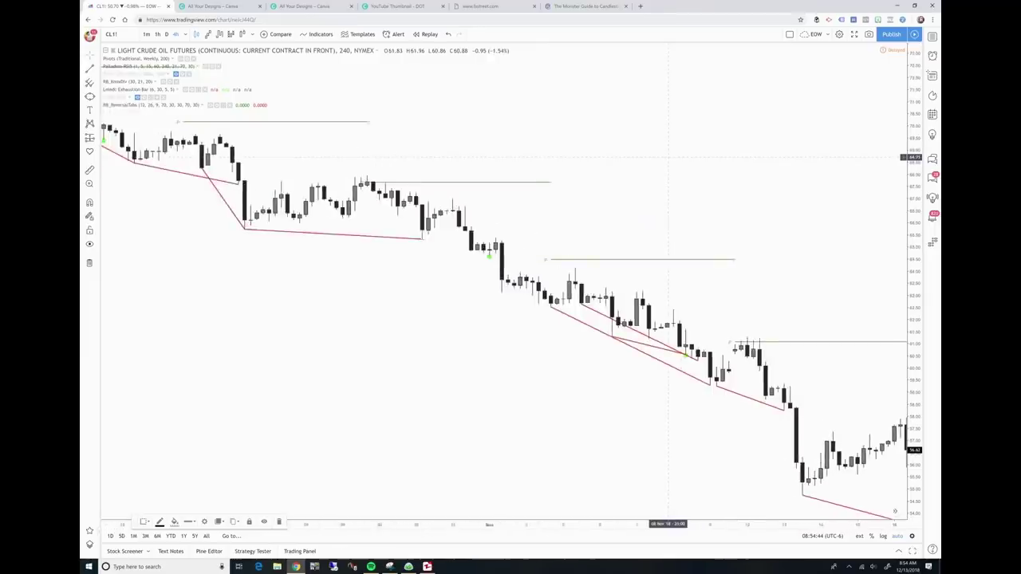
left_click_drag(668, 157, 617, 438)
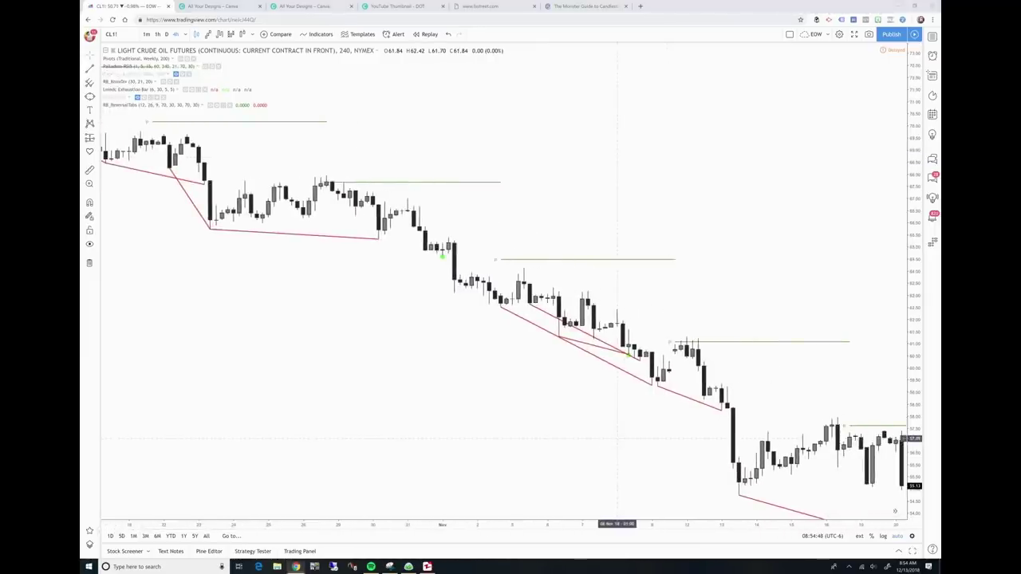
left_click(869, 359)
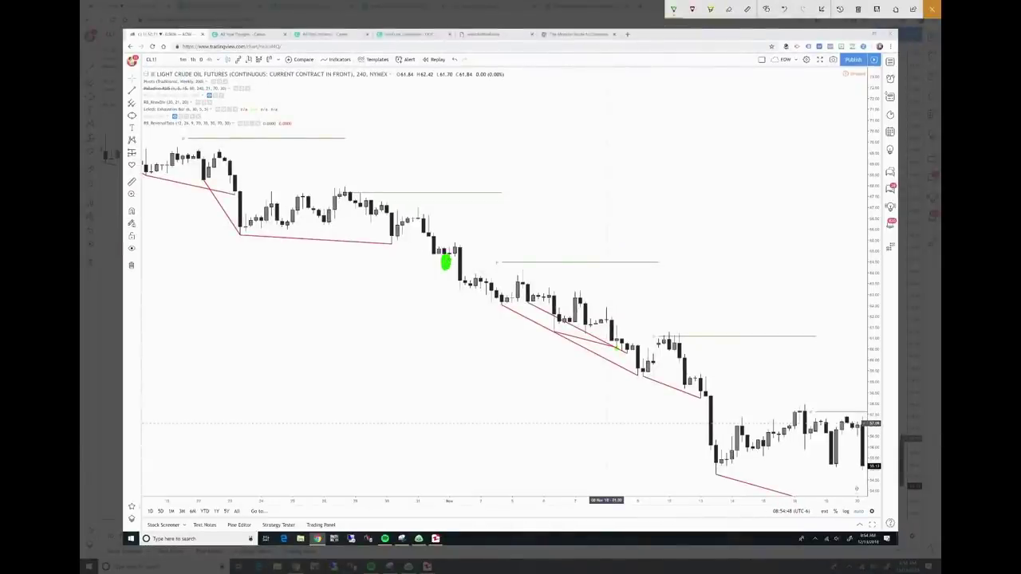
Step: In green, arrow both green dots, draw a descending trendline over the highs, and X the touches
left_click_drag(405, 336, 446, 276)
left_click_drag(423, 300, 447, 305)
left_click_drag(577, 416, 615, 367)
mouse_move(588, 389)
left_mouse_down()
mouse_move(613, 369)
mouse_move(612, 395)
left_mouse_up()
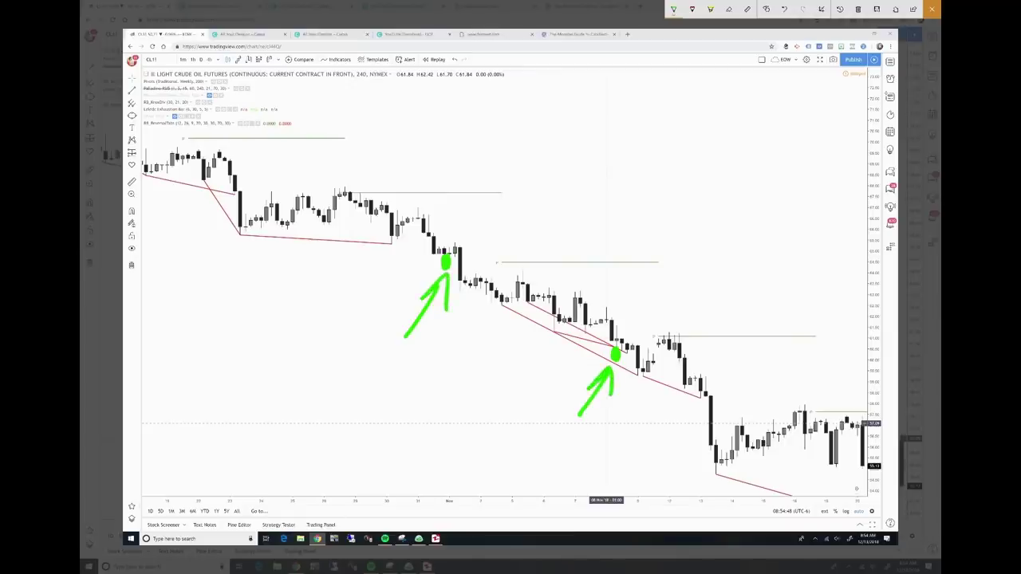
left_click_drag(401, 188, 717, 376)
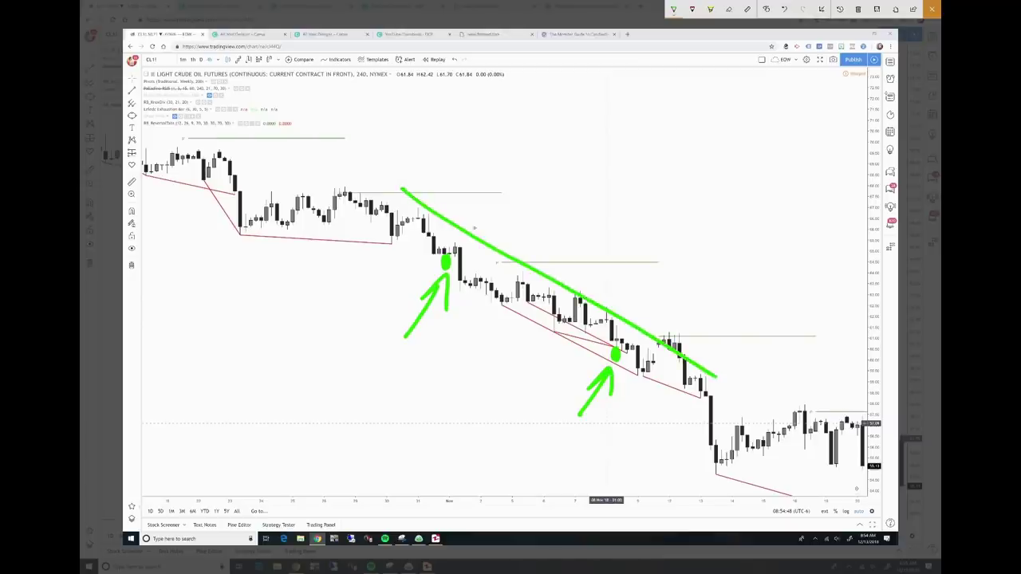
left_click_drag(481, 231, 463, 278)
left_click_drag(462, 244, 484, 266)
mouse_move(641, 324)
left_mouse_down()
mouse_move(617, 348)
mouse_move(701, 356)
mouse_move(683, 321)
left_mouse_up()
Step: Circle the candles at the trendline, extend the line, and arrow the later low and the retest
mouse_move(759, 308)
left_mouse_down()
mouse_move(708, 327)
mouse_move(739, 329)
left_mouse_up()
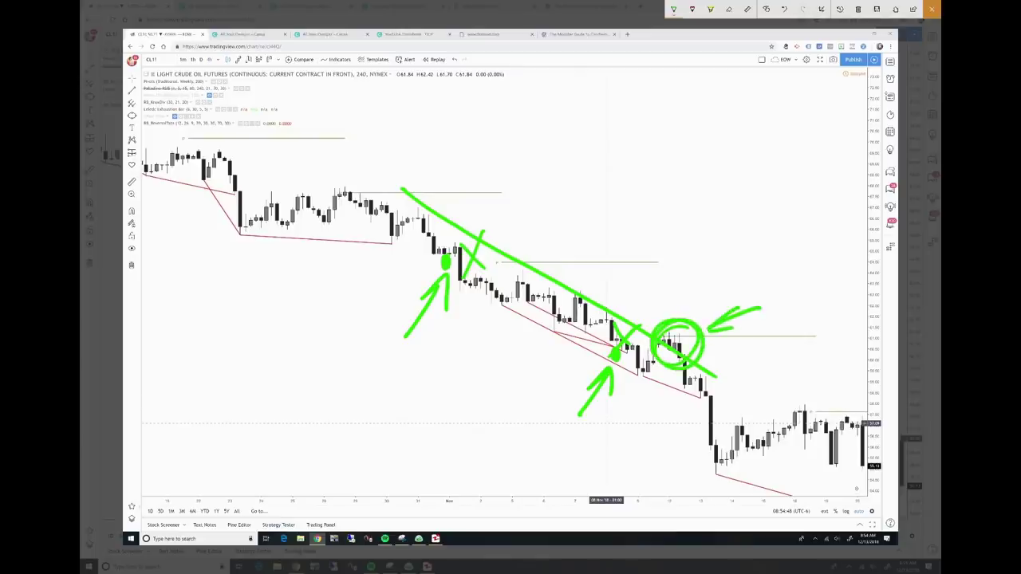
left_click_drag(706, 368, 823, 452)
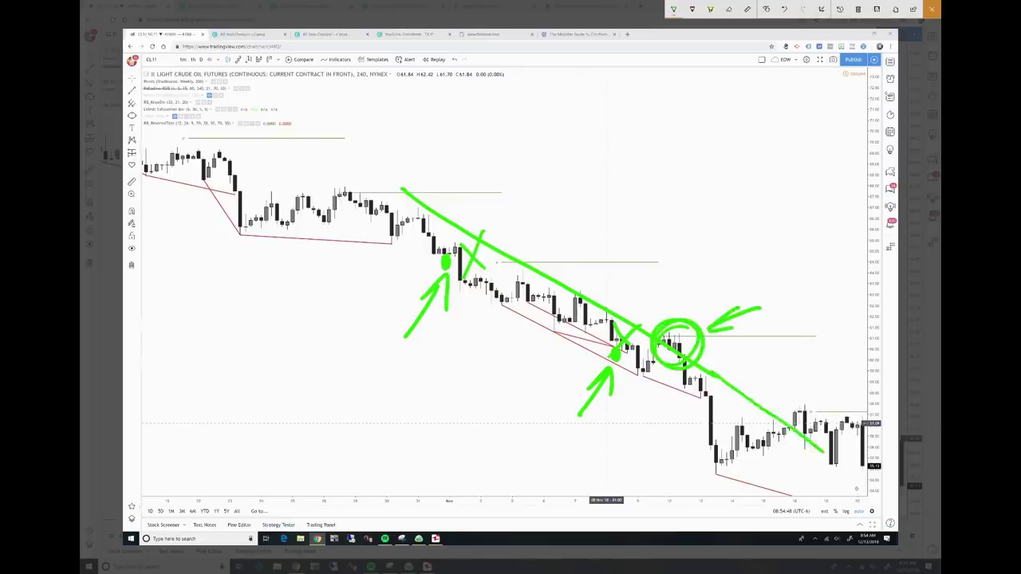
left_click_drag(676, 466, 718, 453)
mouse_move(814, 405)
left_mouse_down()
mouse_move(832, 414)
mouse_move(797, 415)
mouse_move(820, 400)
left_mouse_up()
left_click_drag(833, 351, 828, 399)
left_click_drag(815, 378, 827, 403)
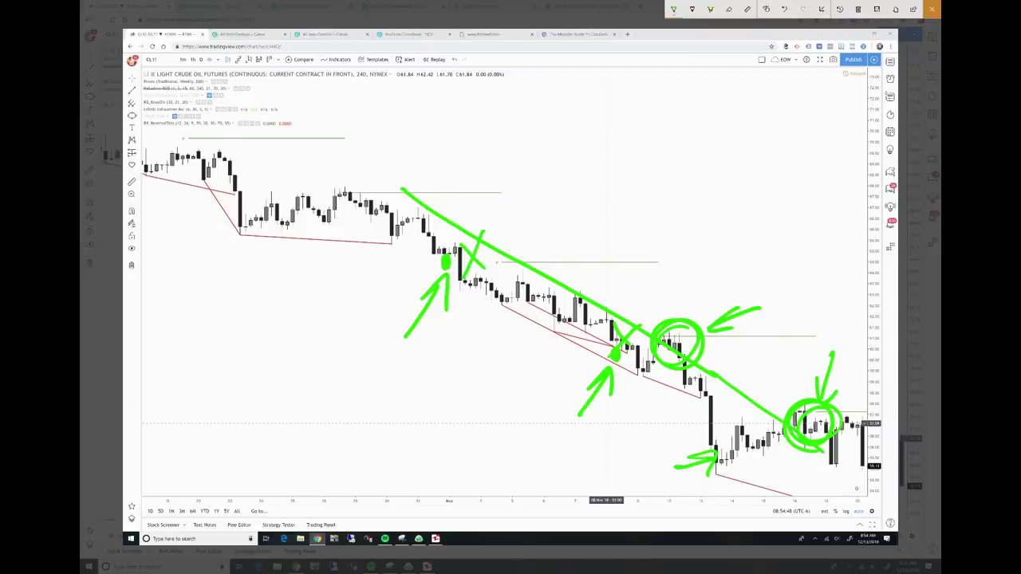
Step: Handwrite 'Warning' in green below the first arrow
mouse_move(347, 357)
left_mouse_down()
mouse_move(366, 385)
mouse_move(377, 354)
left_mouse_up()
mouse_move(394, 361)
left_mouse_down()
mouse_move(384, 375)
mouse_move(399, 381)
left_mouse_up()
mouse_move(401, 368)
left_mouse_down()
mouse_move(410, 354)
mouse_move(431, 375)
left_mouse_up()
left_click(438, 345)
mouse_move(438, 354)
left_mouse_down()
mouse_move(437, 367)
mouse_move(469, 383)
left_mouse_up()
left_click_drag(458, 443, 484, 465)
Step: Draw a cloud with 'Hello' inside, then close the sketch and pan the chart to later candles
mouse_move(496, 421)
left_mouse_down()
mouse_move(556, 435)
mouse_move(527, 466)
mouse_move(500, 458)
mouse_move(523, 452)
left_mouse_up()
left_click_drag(528, 431, 529, 451)
left_click_drag(533, 441, 535, 445)
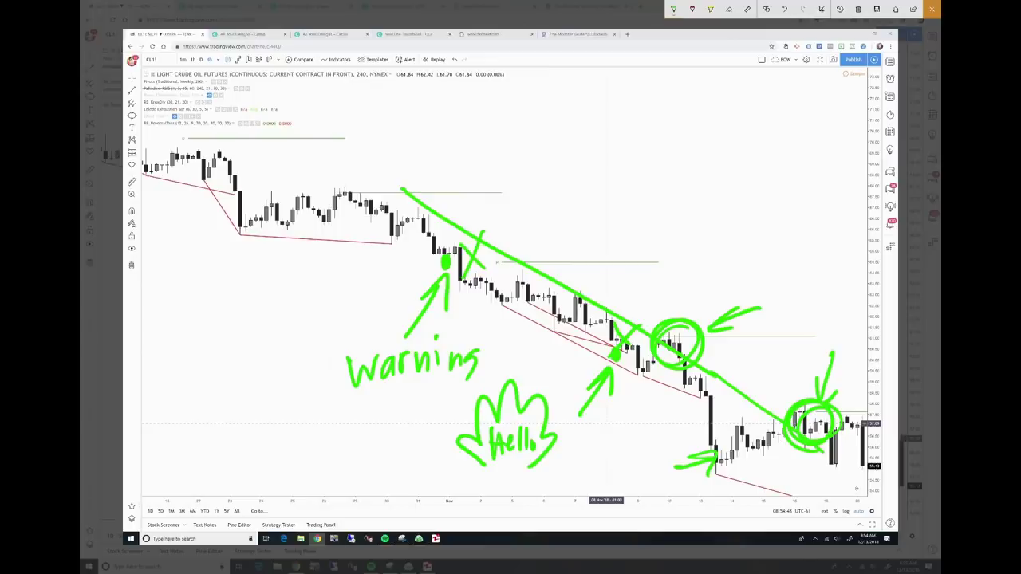
left_click(932, 8)
left_click_drag(792, 223, 352, 230)
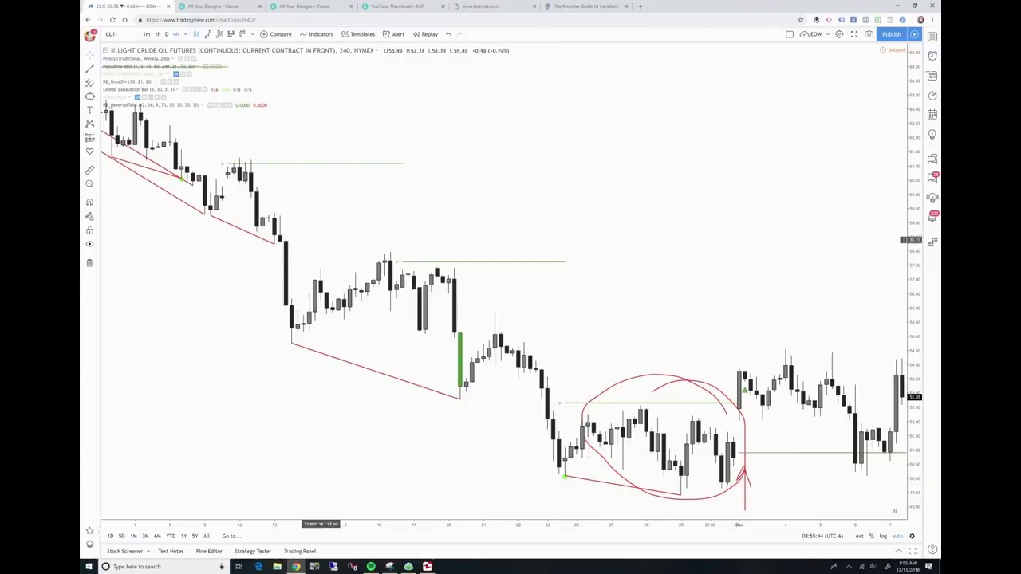
Step: Draw a black trend line from the early high down along the decline
left_click(91, 70)
left_click(169, 125)
left_click(501, 289)
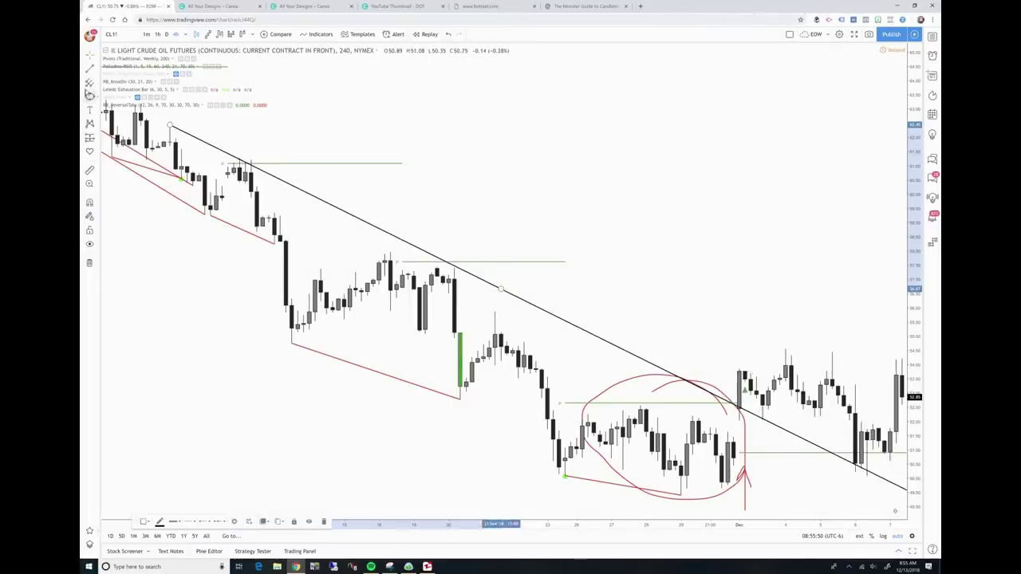
left_click(543, 292)
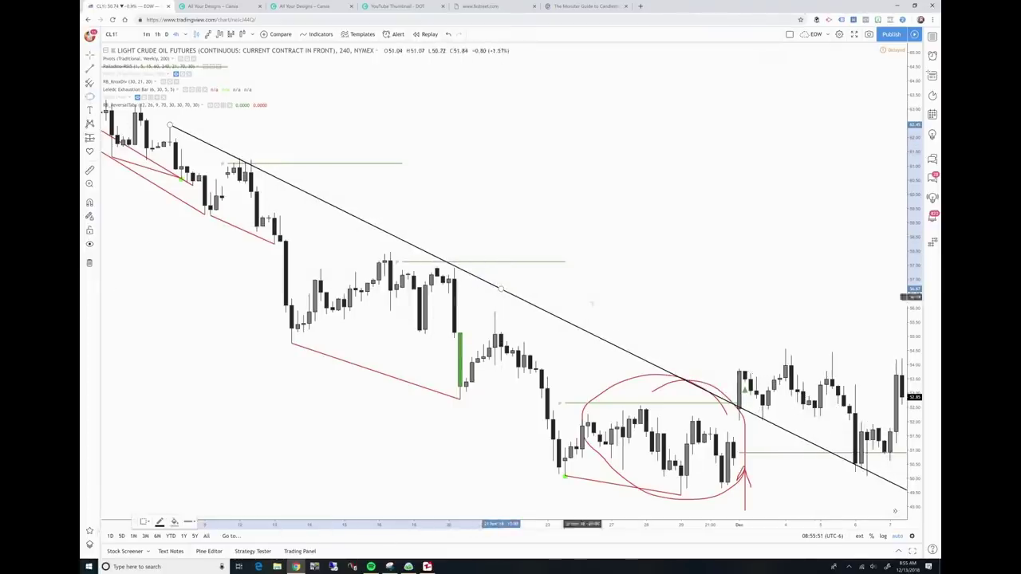
Step: Ring the breakout candles with a grey circle and capture the chart for sketching
left_click(698, 352)
left_click(804, 415)
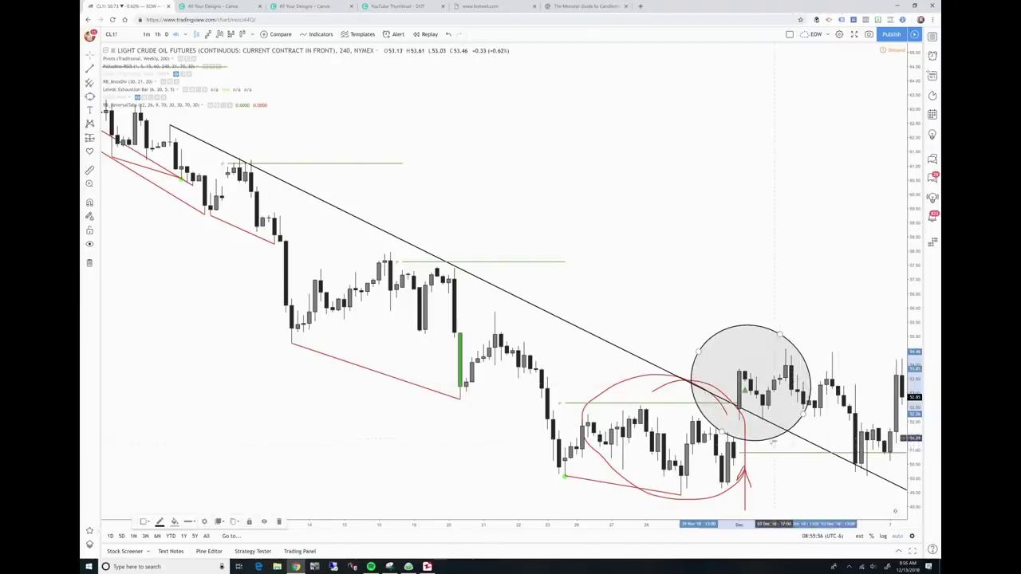
left_click_drag(774, 438, 779, 436)
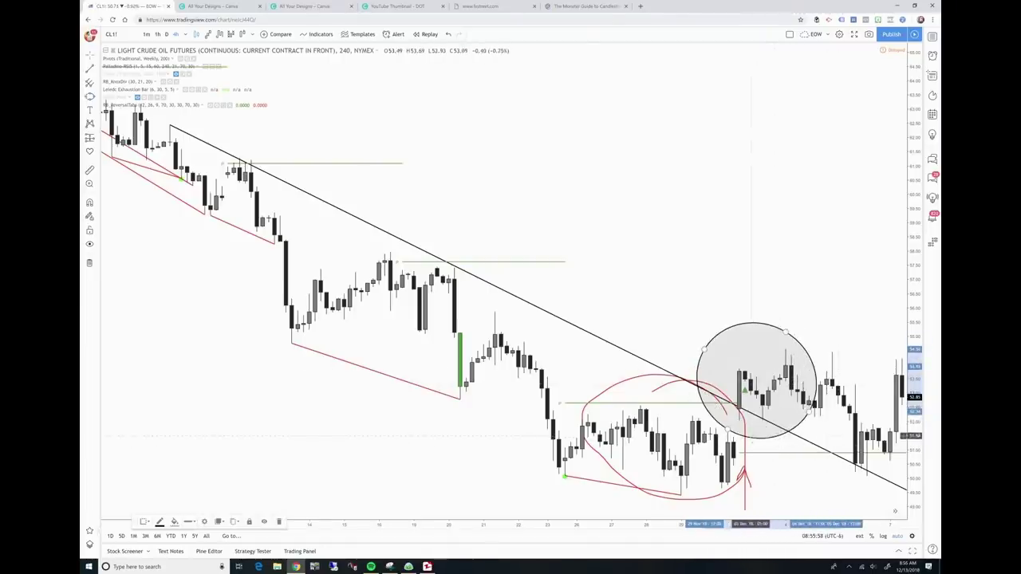
key("super+w")
left_click(870, 425)
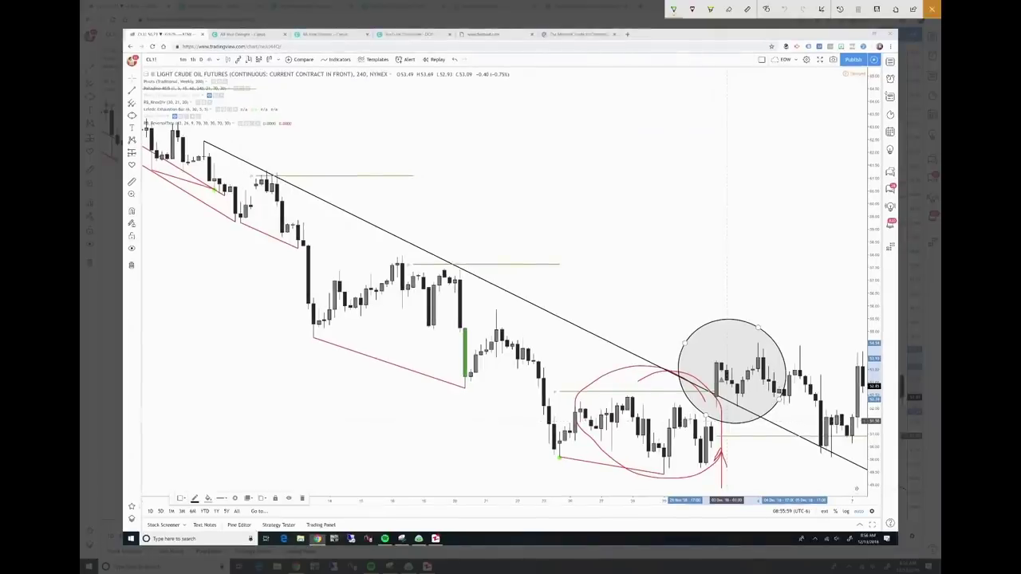
Step: Highlight the circled breakout candles green, write 'BUY' above them, and close the sketch
mouse_move(722, 379)
left_mouse_down()
mouse_move(738, 406)
mouse_move(715, 413)
mouse_move(723, 394)
mouse_move(733, 411)
left_mouse_up()
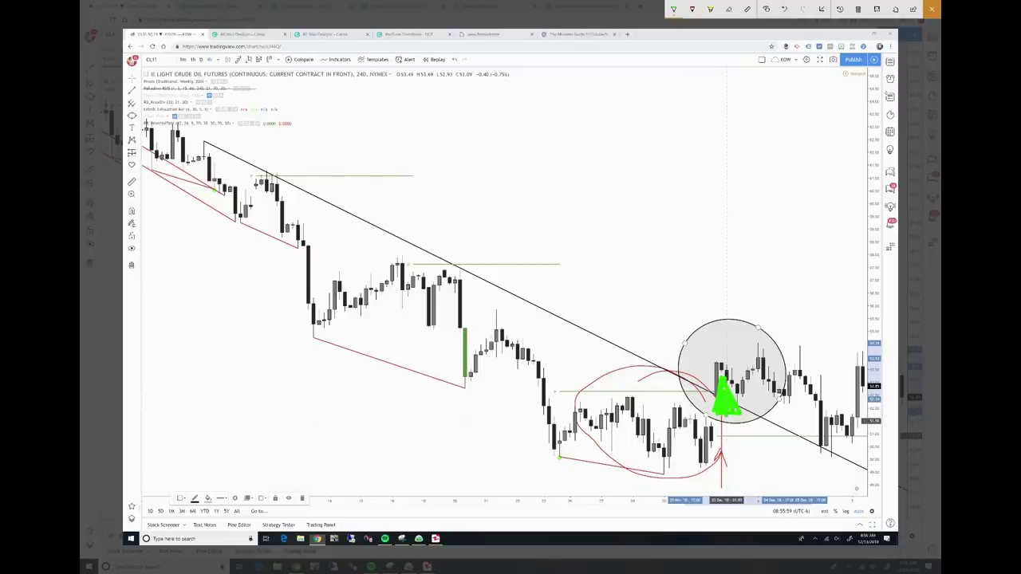
mouse_move(706, 266)
left_mouse_down()
mouse_move(705, 306)
mouse_move(743, 266)
left_mouse_up()
mouse_move(747, 272)
left_mouse_down()
mouse_move(758, 286)
mouse_move(752, 304)
left_mouse_up()
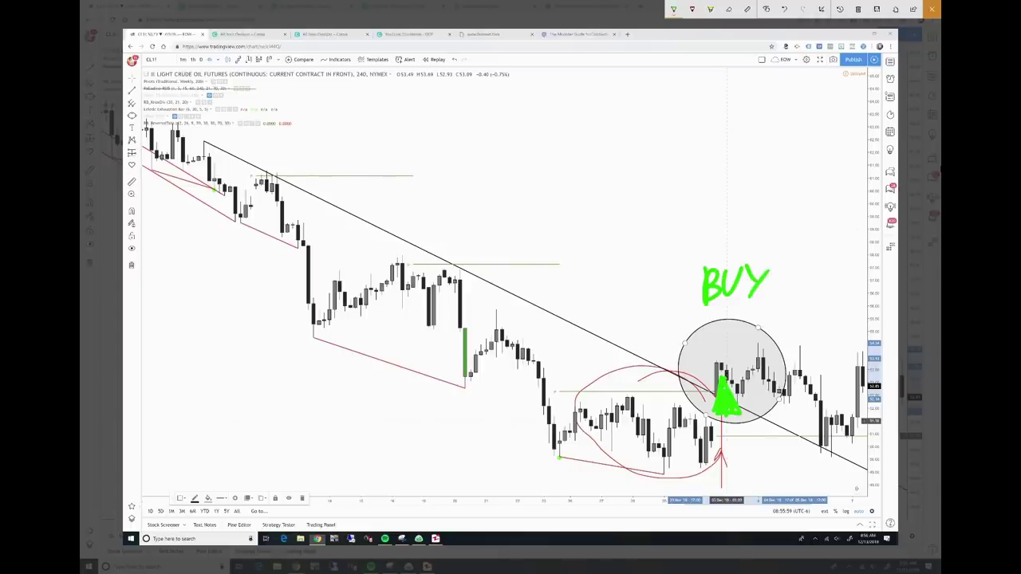
left_click(932, 9)
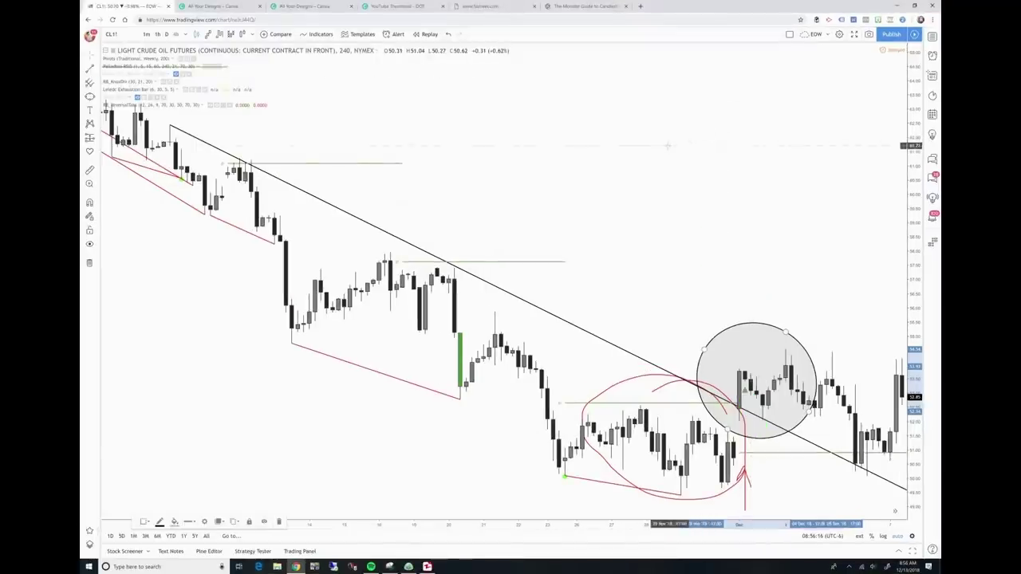
Step: Show the watchlist and symbol details panel and open the saved watchlists list
left_click(927, 38)
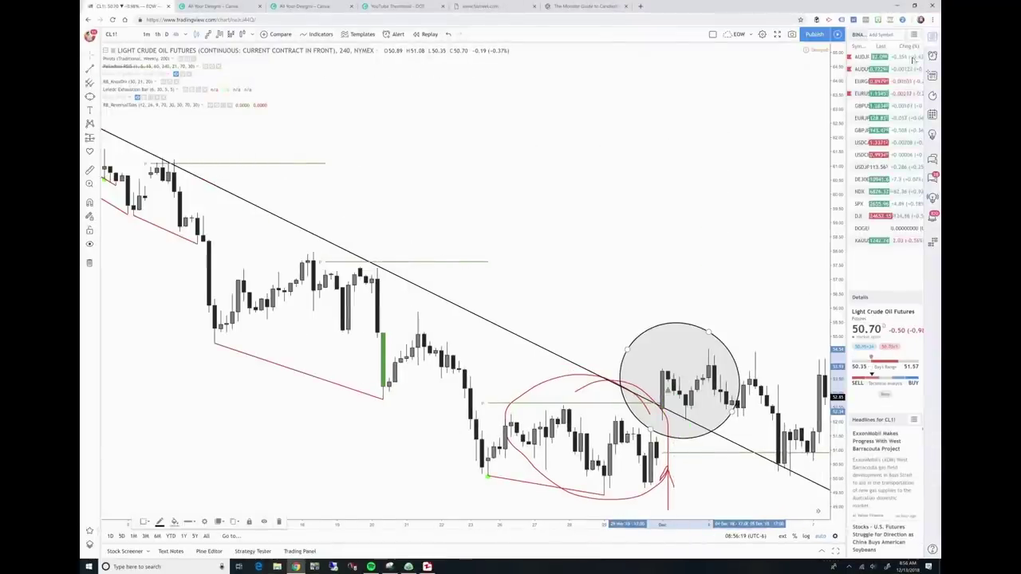
left_click(860, 34)
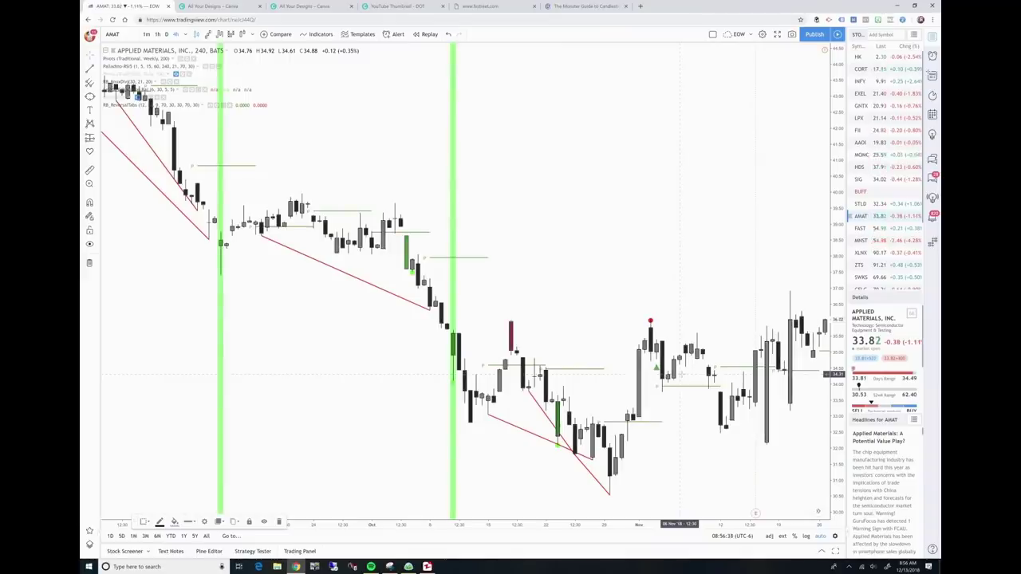
Step: Capture the AMAT chart, write 'AMAT' at the top, and arrow and dot the green candles
key("super+w")
left_click(825, 409)
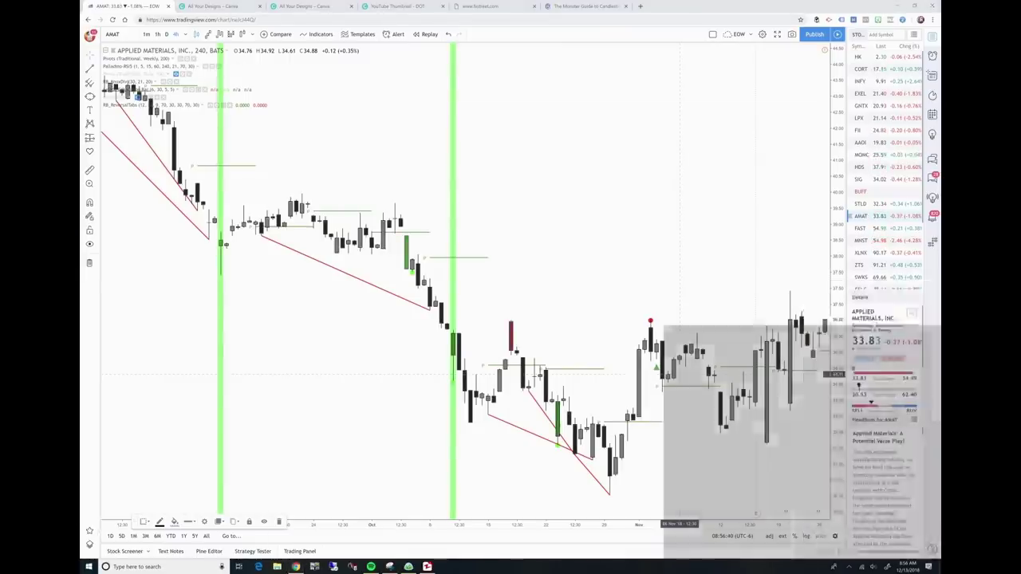
mouse_move(552, 102)
left_mouse_down()
mouse_move(570, 85)
mouse_move(592, 121)
mouse_move(623, 83)
left_mouse_up()
mouse_move(614, 125)
left_mouse_down()
mouse_move(634, 83)
mouse_move(648, 119)
left_mouse_up()
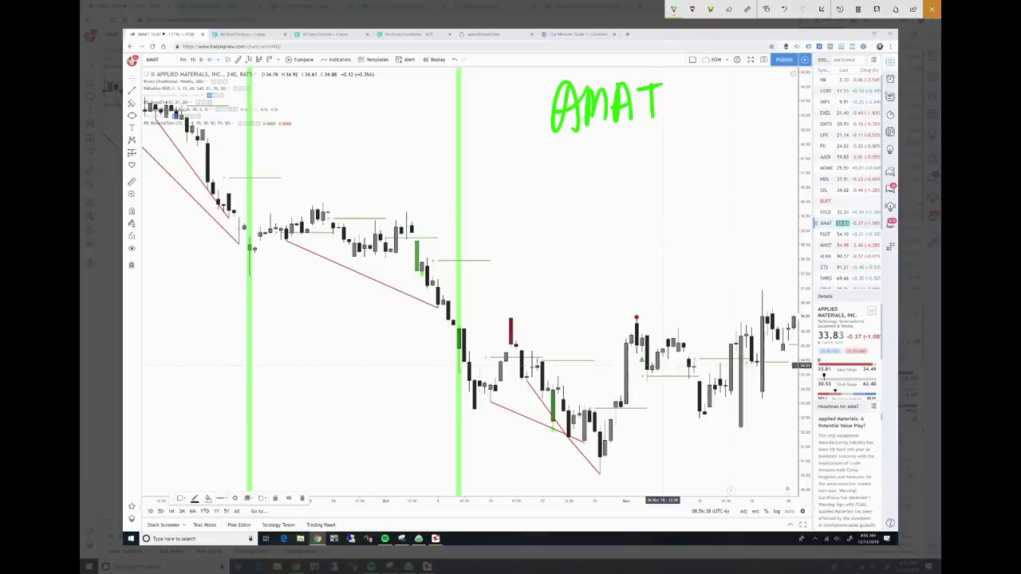
mouse_move(344, 353)
left_mouse_down()
mouse_move(420, 279)
mouse_move(381, 309)
left_mouse_up()
left_click_drag(426, 269, 416, 289)
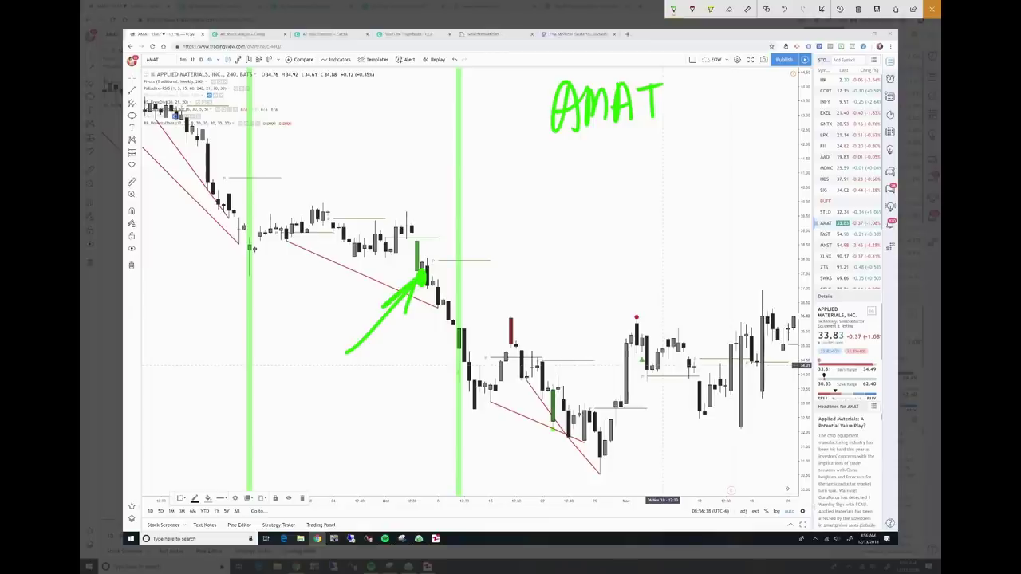
mouse_move(546, 440)
left_mouse_down()
mouse_move(557, 426)
mouse_move(552, 435)
left_mouse_up()
Step: Draw two green downtrend lines, circle the steep-line breakout, and label it 'KD' with an arrow
mouse_move(182, 103)
left_mouse_down()
mouse_move(415, 217)
mouse_move(744, 451)
left_mouse_up()
mouse_move(403, 209)
left_mouse_down()
mouse_move(528, 335)
mouse_move(656, 490)
left_mouse_up()
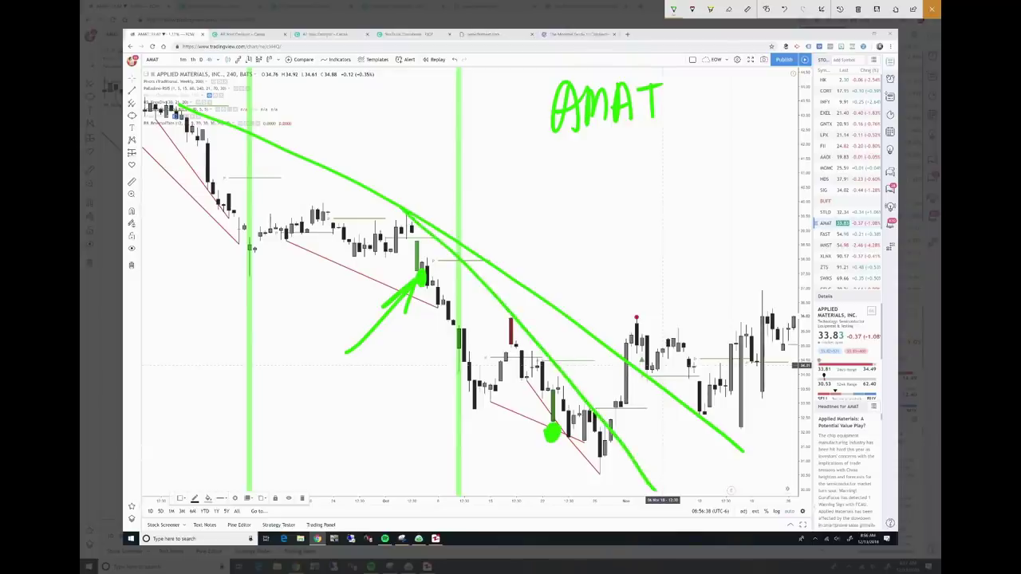
mouse_move(614, 404)
left_mouse_down()
mouse_move(604, 444)
mouse_move(596, 421)
mouse_move(606, 448)
left_mouse_up()
mouse_move(507, 476)
left_mouse_down()
mouse_move(561, 461)
mouse_move(559, 477)
left_mouse_up()
mouse_move(471, 442)
left_mouse_down()
mouse_move(470, 478)
mouse_move(492, 471)
left_mouse_up()
left_click_drag(488, 444, 489, 469)
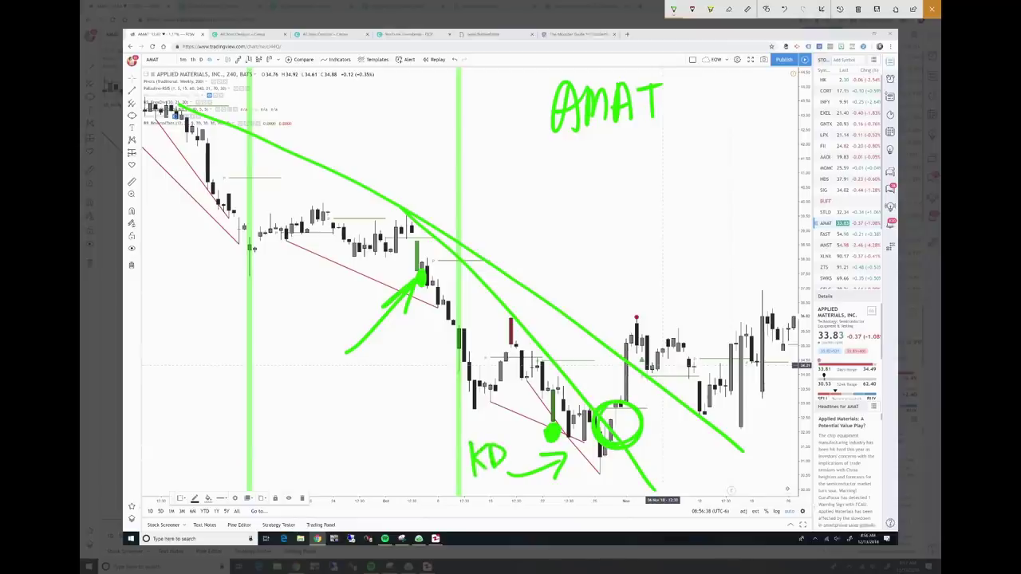
mouse_move(612, 399)
left_mouse_down()
mouse_move(638, 423)
mouse_move(604, 438)
left_mouse_up()
Step: Circle the upper trendline crossing, write 'Buy' above it, and draw an upward line from it
mouse_move(648, 343)
left_mouse_down()
mouse_move(631, 375)
mouse_move(647, 340)
mouse_move(654, 358)
left_mouse_up()
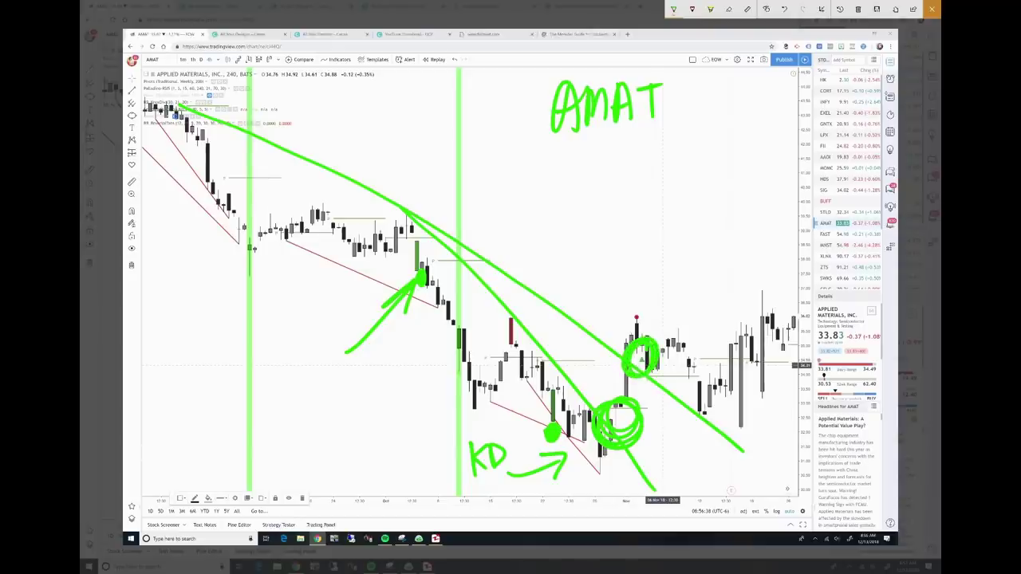
left_click_drag(620, 246, 620, 293)
mouse_move(620, 249)
left_mouse_down()
mouse_move(635, 271)
mouse_move(620, 292)
left_mouse_up()
left_click_drag(640, 263, 667, 279)
left_click_drag(675, 264, 662, 294)
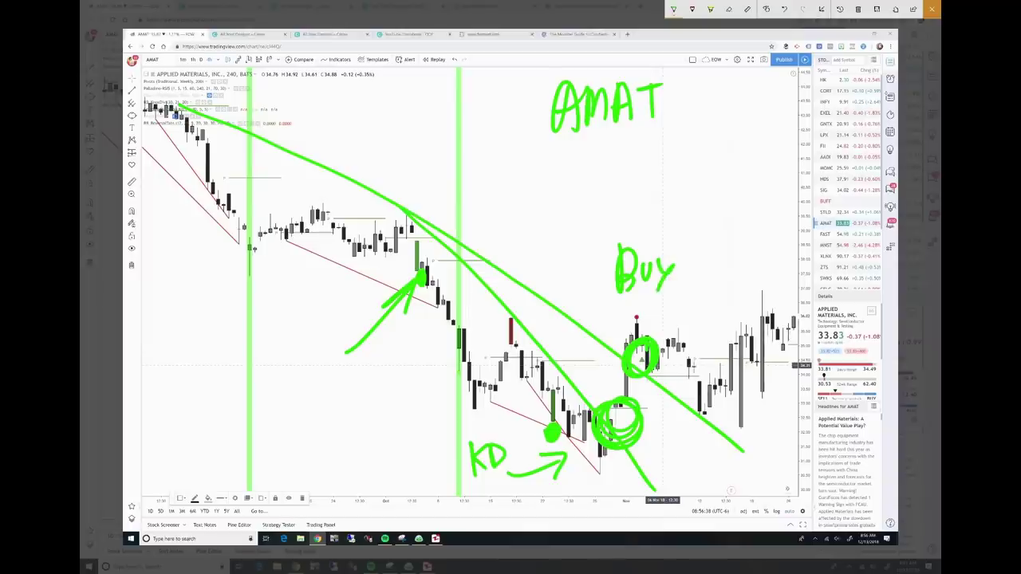
left_click_drag(661, 348, 741, 281)
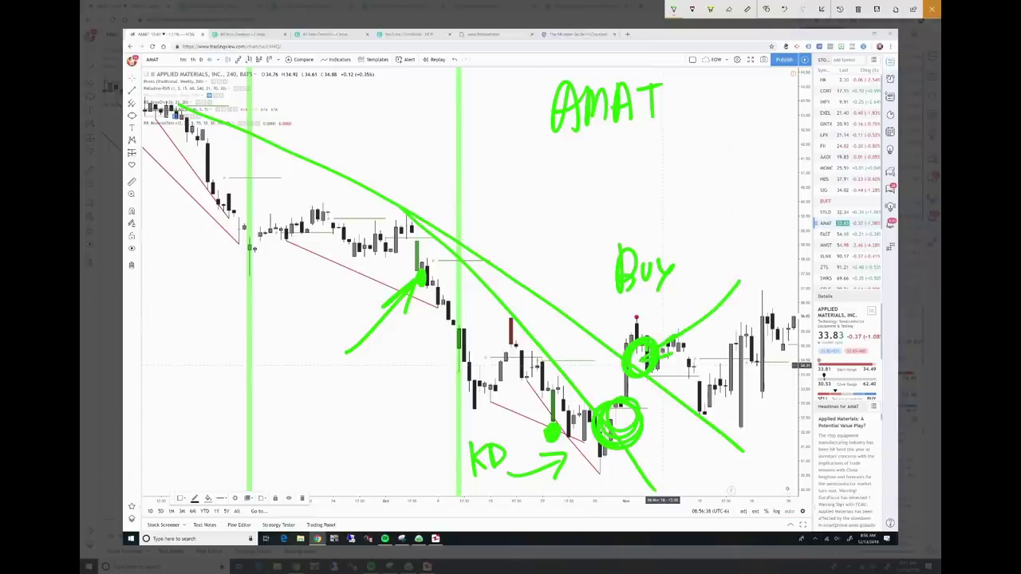
Step: Close the green sketch, capture the AMAT chart again, and switch the pen colour to red
left_click(932, 9)
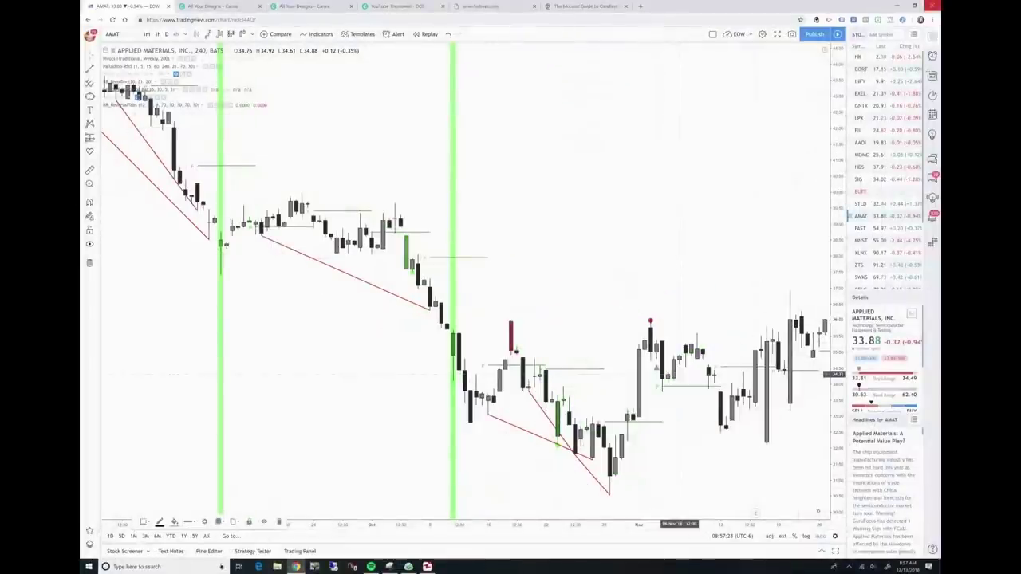
key("super+w")
left_click(872, 427)
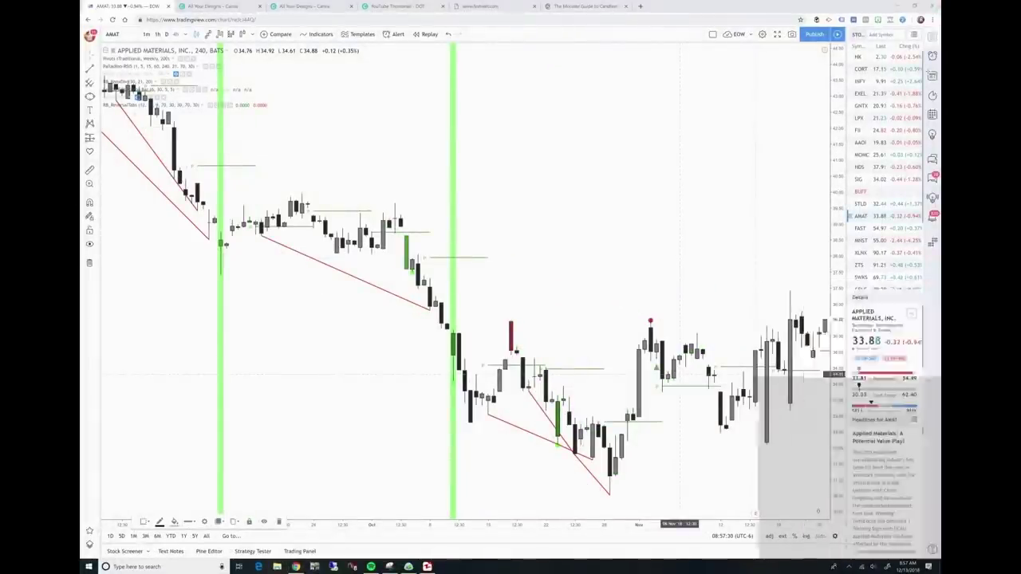
left_click(674, 8)
left_click(646, 66)
left_click(673, 9)
Step: Circle and arrow the peak in red, draw a rising line, and write 'Sell' with a down arrow
left_click_drag(653, 291, 659, 303)
left_click_drag(643, 164, 636, 283)
left_click_drag(621, 259, 635, 289)
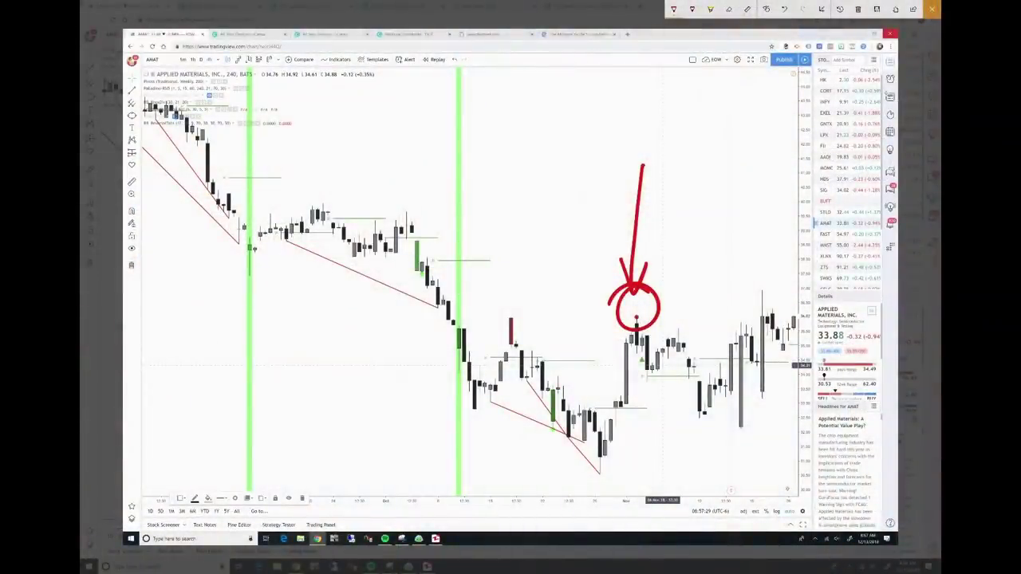
left_click_drag(592, 481, 698, 288)
mouse_move(683, 327)
left_mouse_down()
mouse_move(667, 358)
mouse_move(695, 352)
left_mouse_up()
mouse_move(709, 324)
left_mouse_down()
mouse_move(713, 351)
mouse_move(679, 386)
left_mouse_up()
left_click_drag(683, 377, 688, 415)
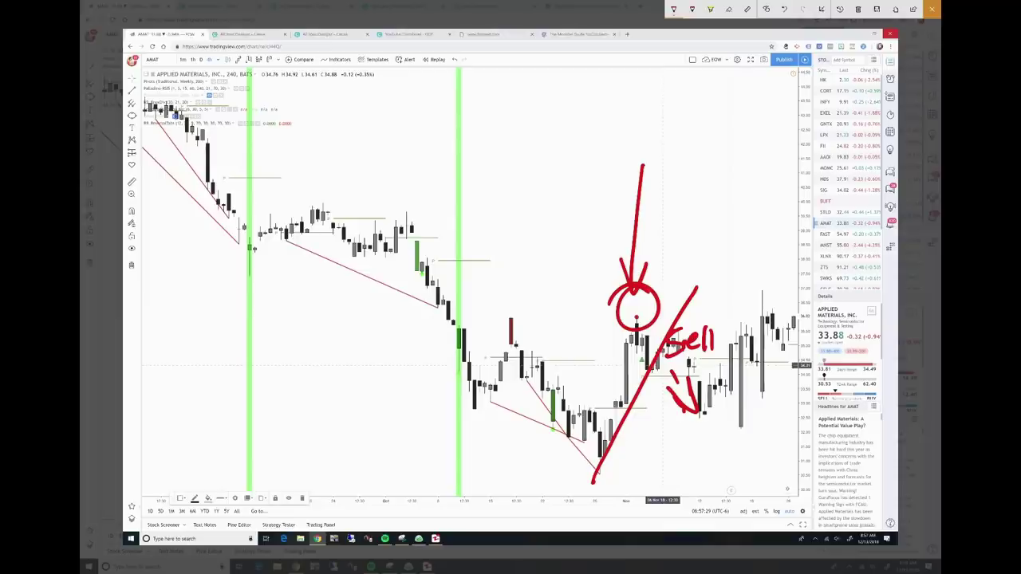
left_click_drag(623, 302, 677, 300)
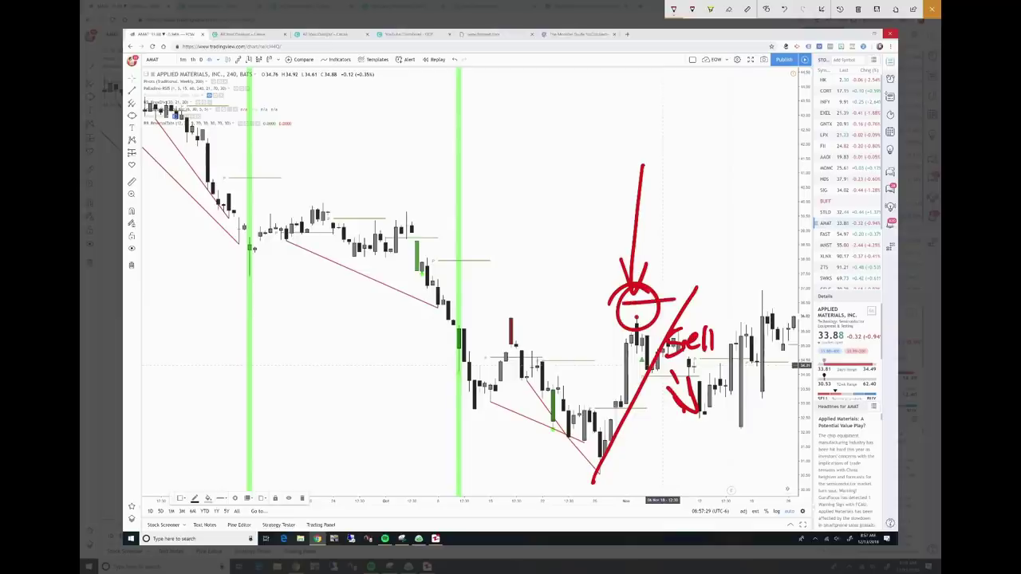